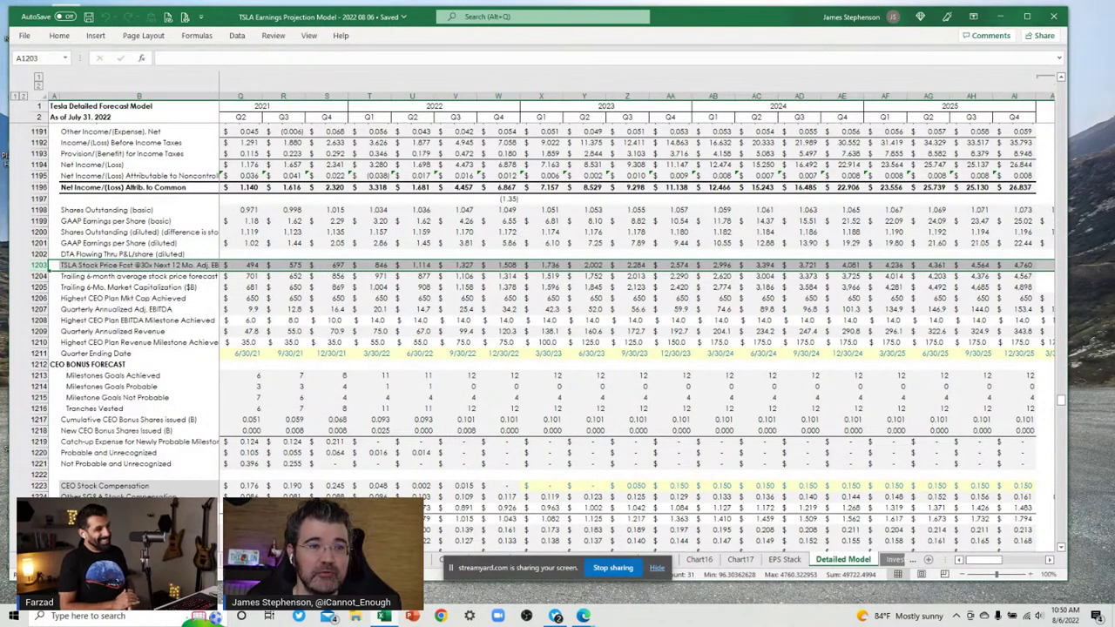
# Highlight the "Peter Lynch" PEG=1 Price Target row, followed by the indicator row 1245 below the price targets.
pyautogui.scroll(-5, 186, 356)
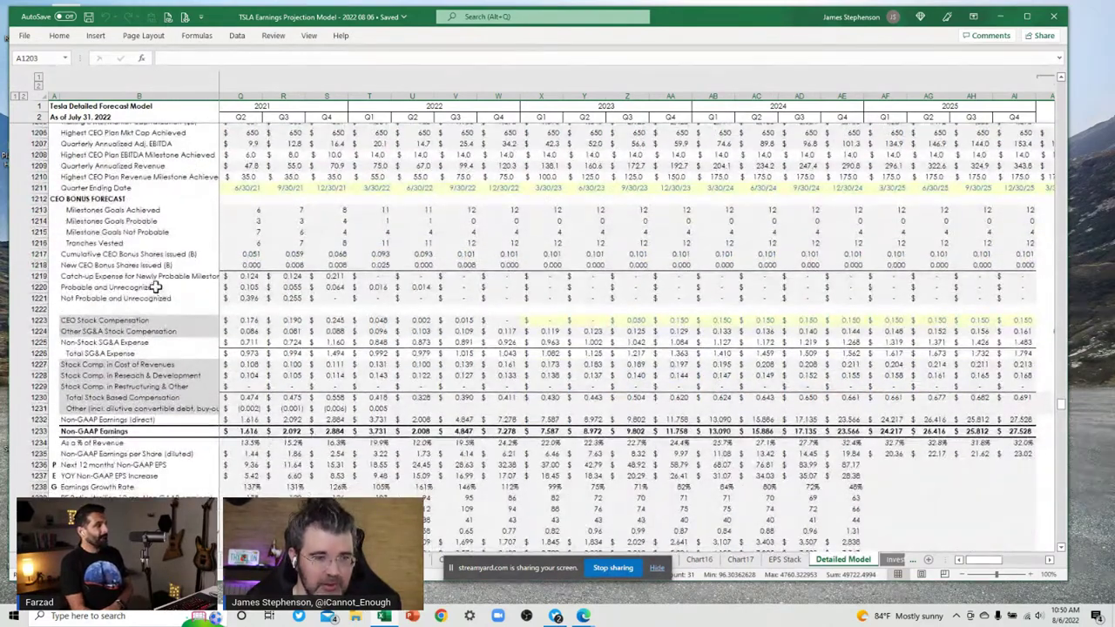
pyautogui.scroll(-5, 155, 287)
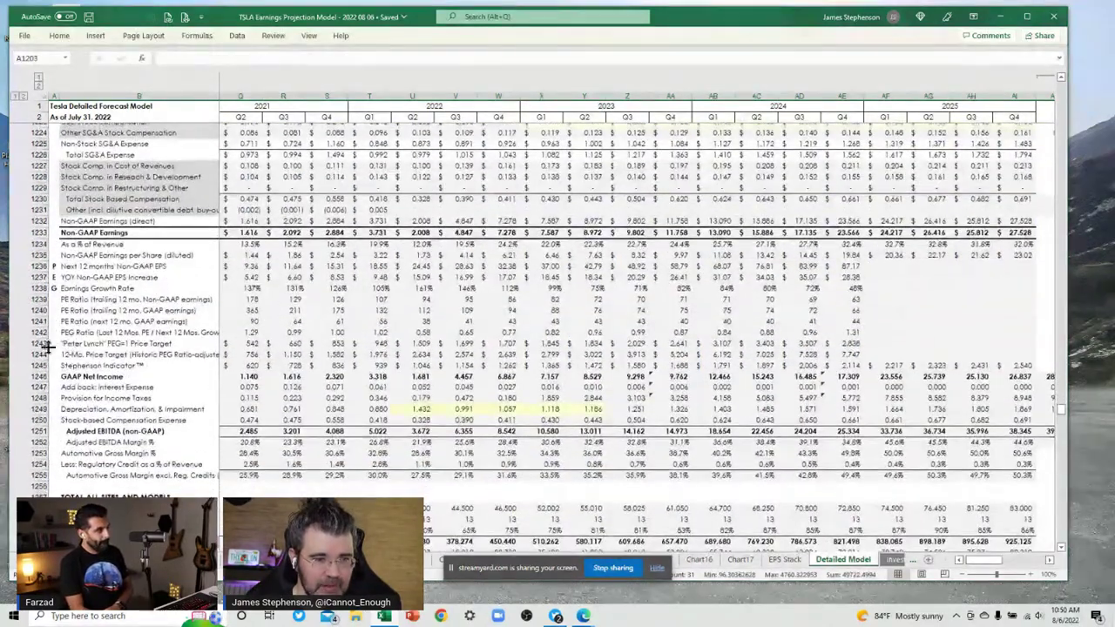
pyautogui.click(39, 344)
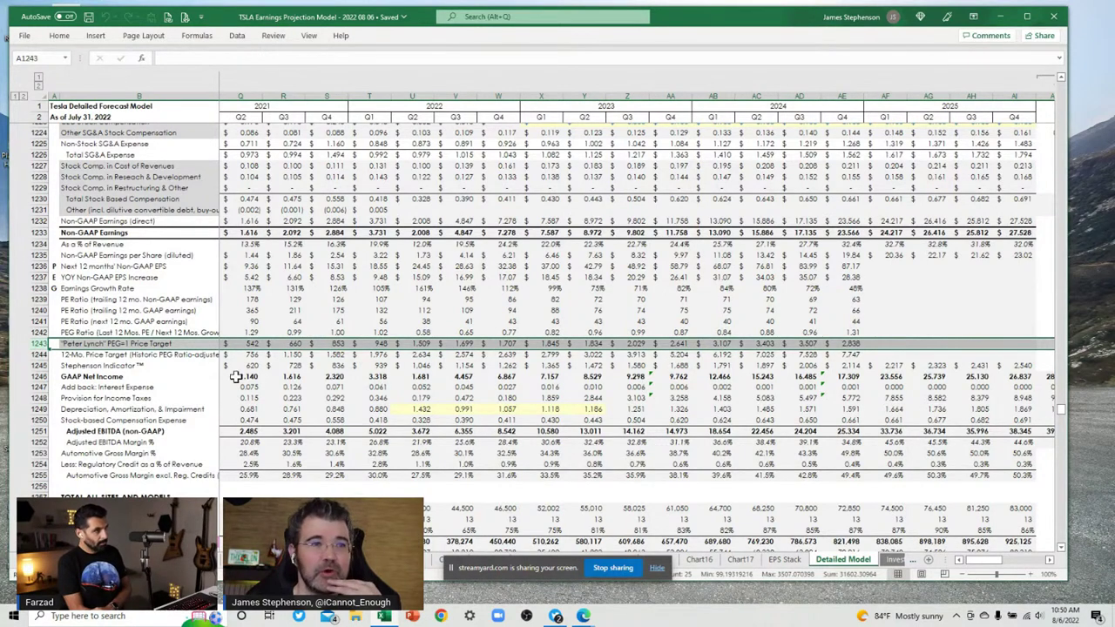
pyautogui.click(33, 365)
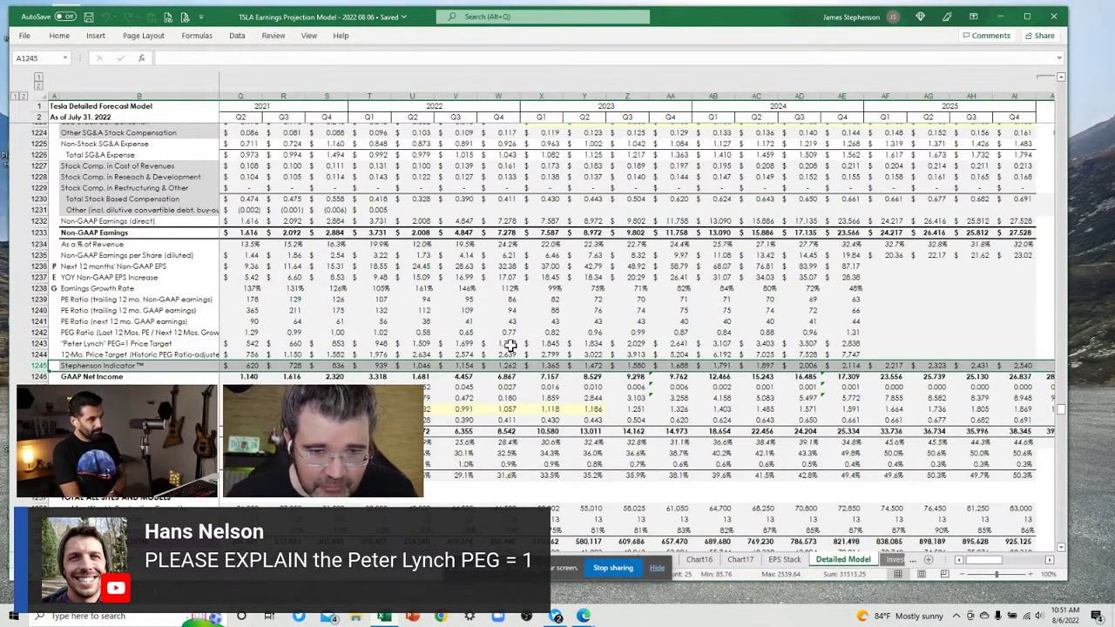
# Inspect the Q4 2023 "Peter Lynch" PEG=1 price target formula in AA1243 and trace its reference to AA1204.
pyautogui.click(673, 353)
pyautogui.press('Up')
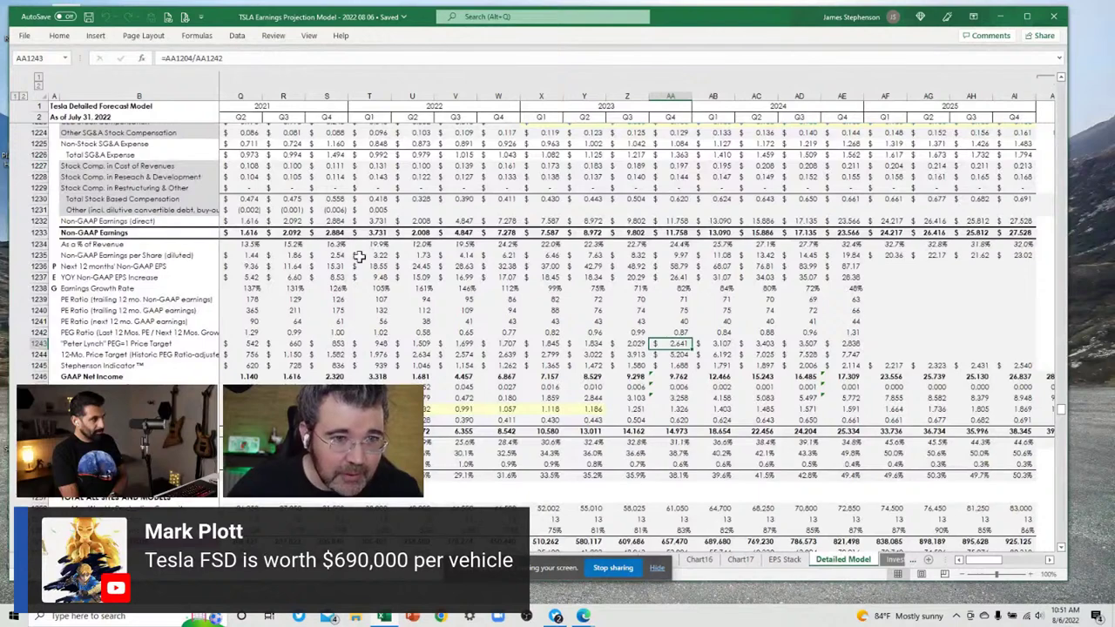
pyautogui.click(225, 56)
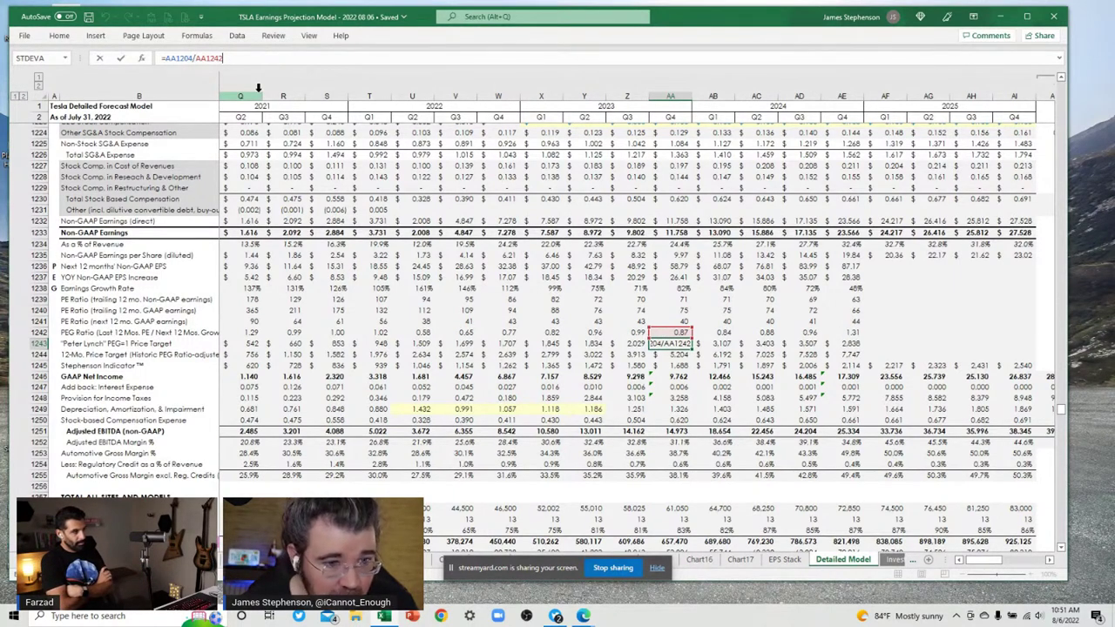
pyautogui.click(1062, 78)
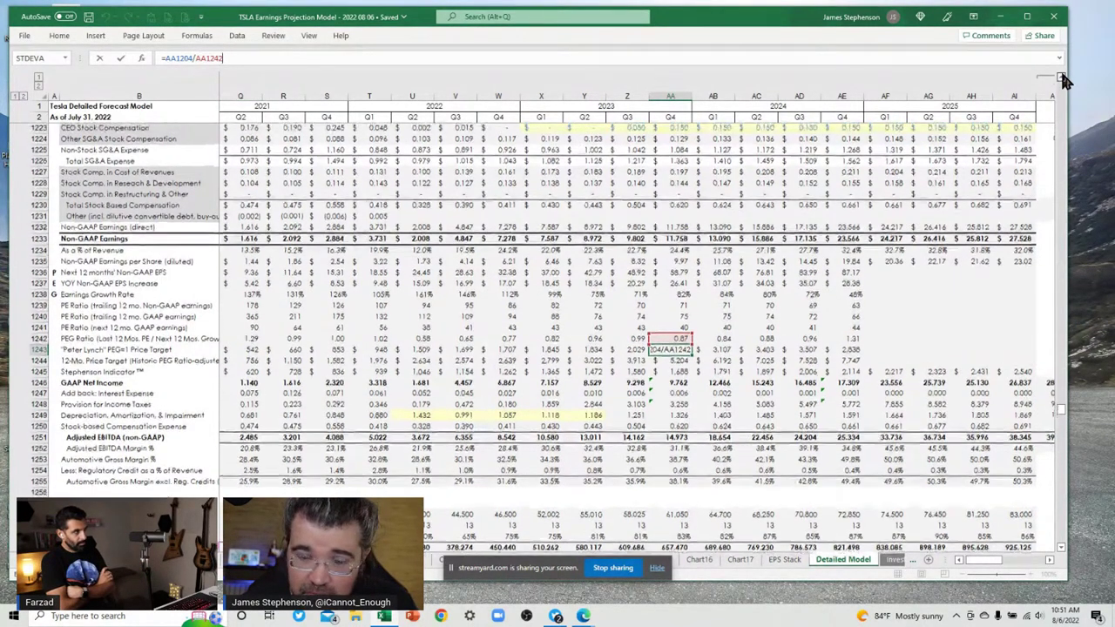
pyautogui.scroll(8, 1062, 77)
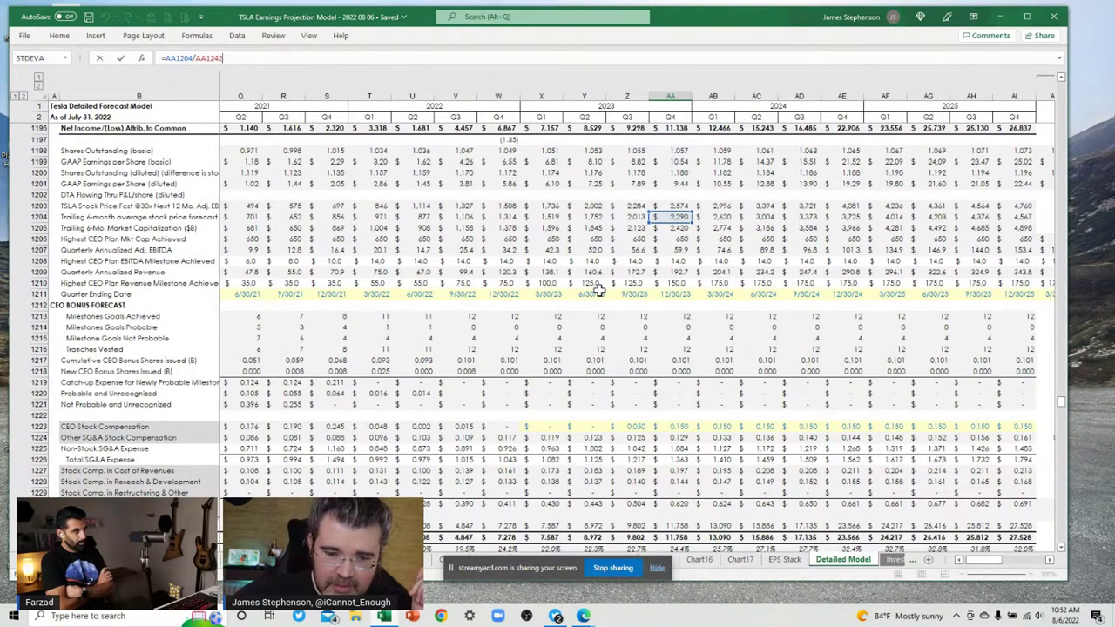
pyautogui.press('Return')
# Examine the Q4 2023 trailing 6-month average stock price formula in AA1204 and the cells it references.
pyautogui.scroll(4, 665, 266)
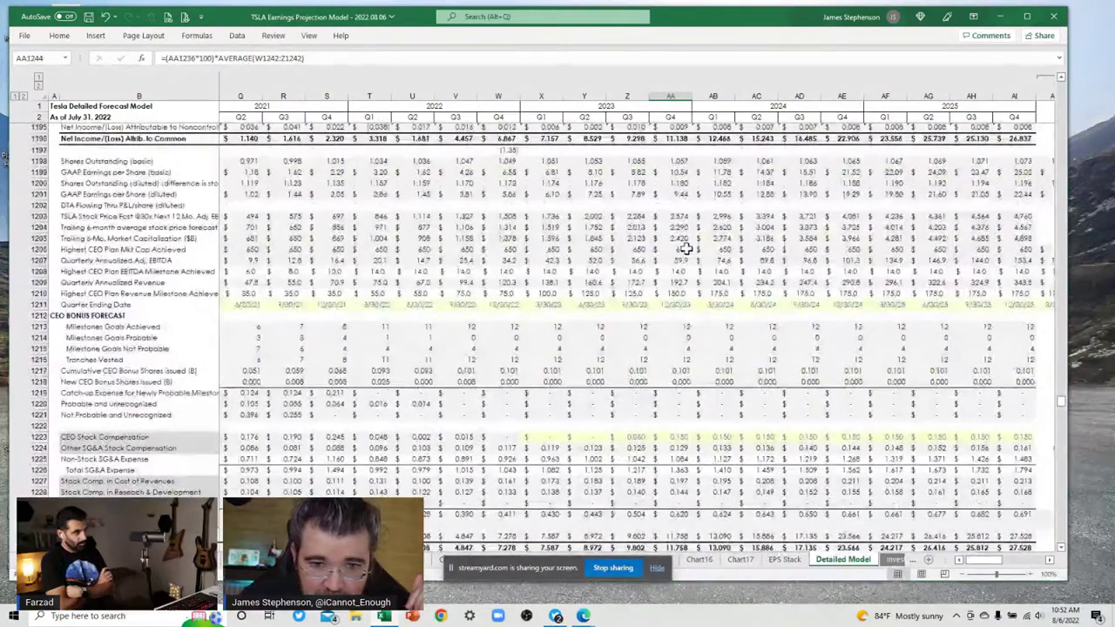
pyautogui.click(672, 227)
pyautogui.click(250, 58)
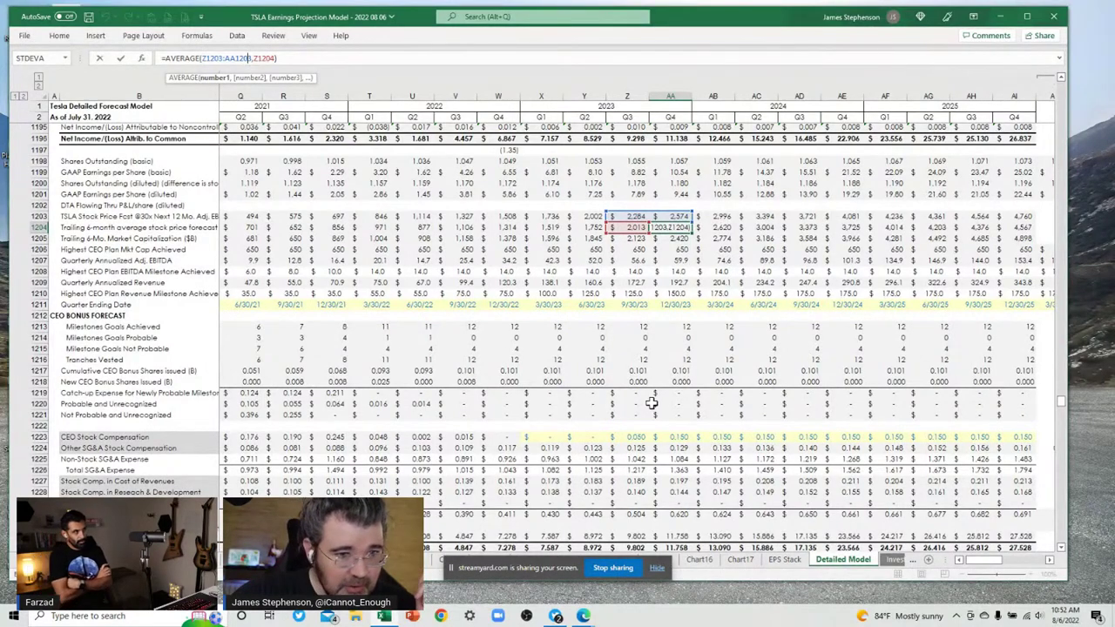
pyautogui.press('Return')
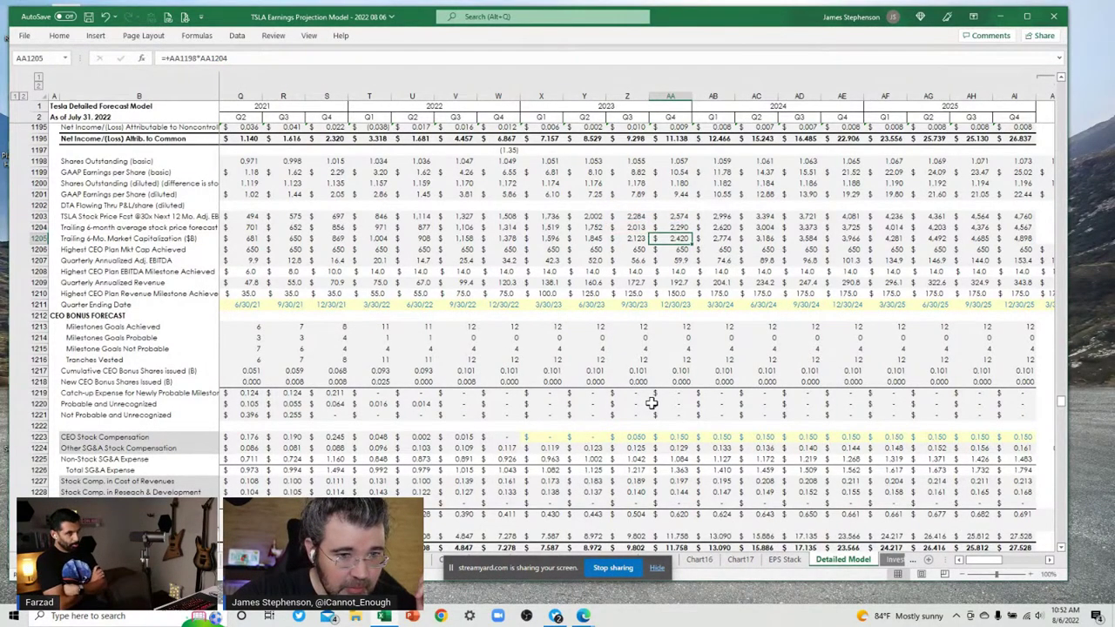
# Examine the Q4 2023 stock price forecast formula in AA1203, based on 30x next-12-month adjusted EBITDA.
pyautogui.press('Up')
pyautogui.press('Up')
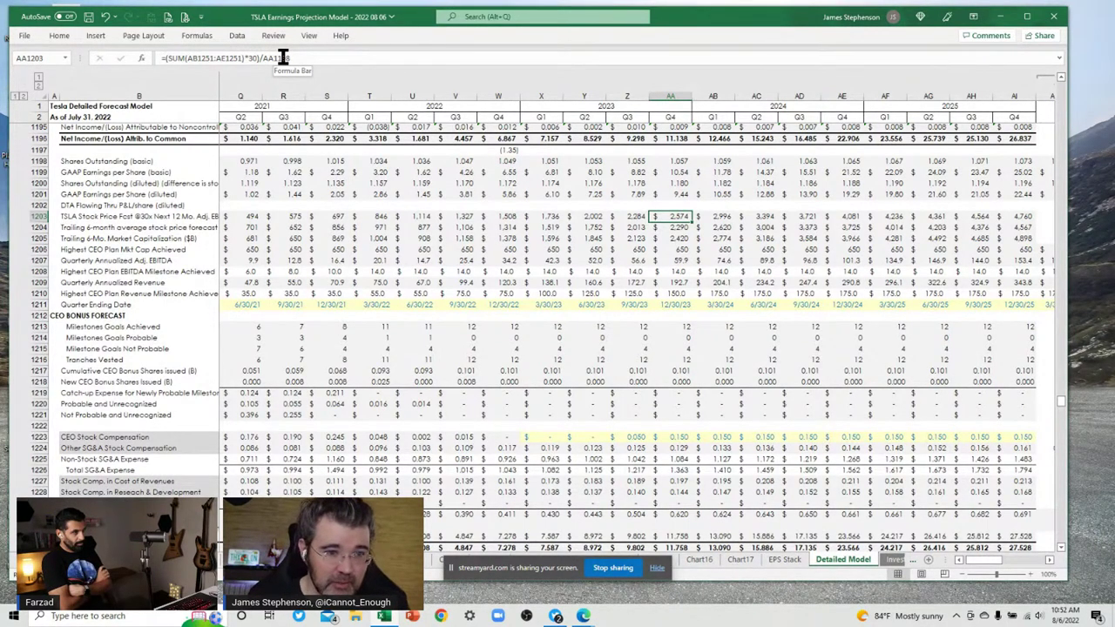
pyautogui.click(198, 59)
pyautogui.press('Return')
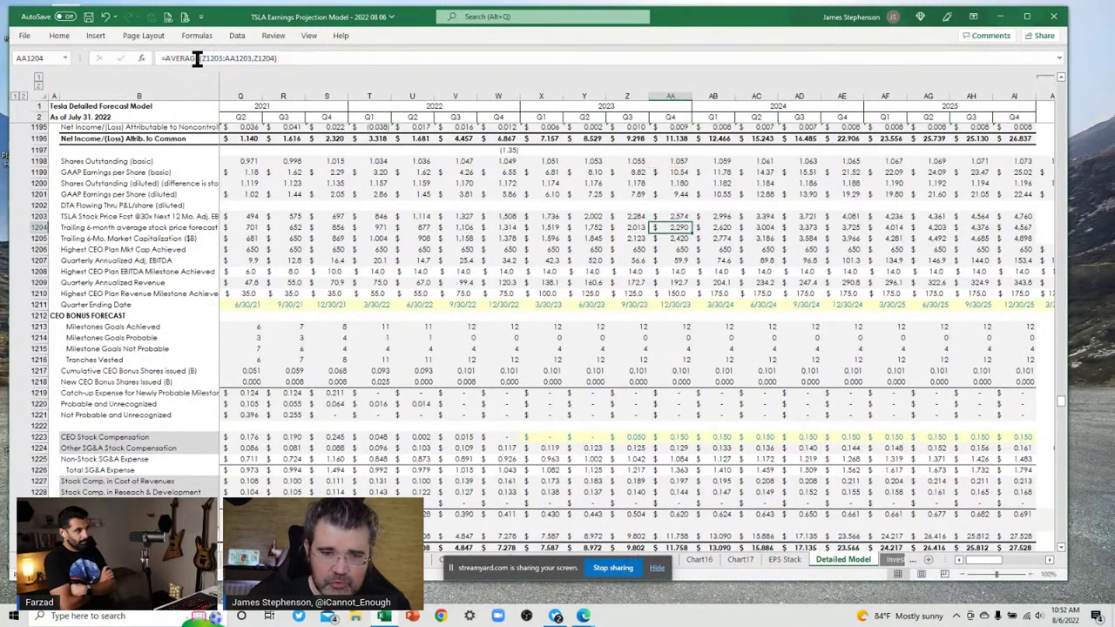
# Compare the trailing 6-month average stock price formulas along row 1204 back through 2022, ending at Q4 2023.
pyautogui.press('Left')
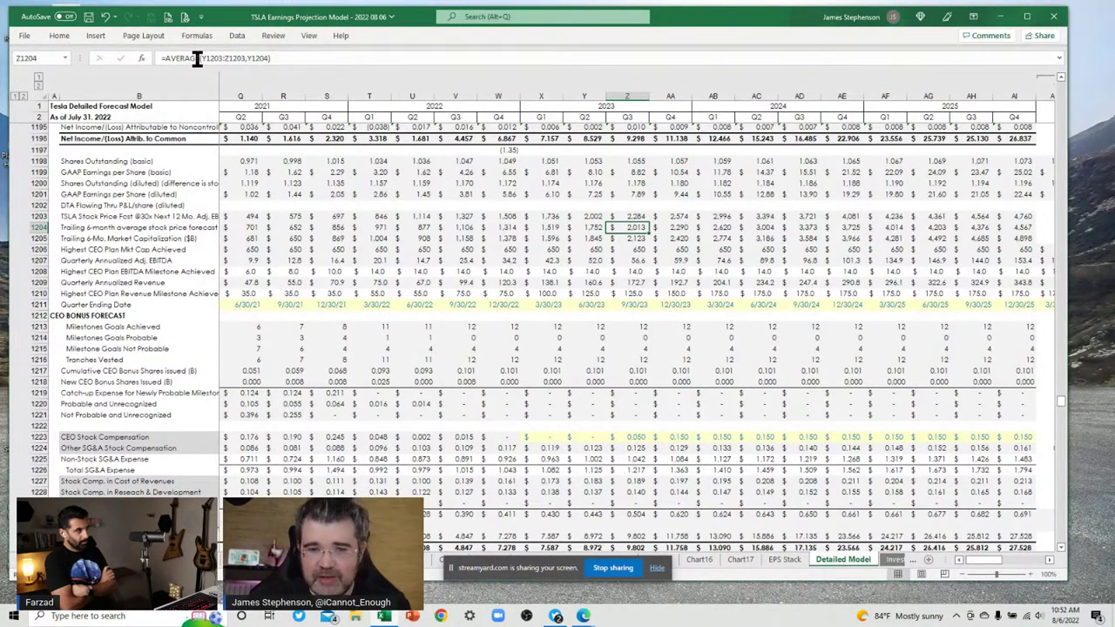
pyautogui.press('Left')
pyautogui.press('Left')
pyautogui.press('Left')
pyautogui.press('Left')
pyautogui.press('Left')
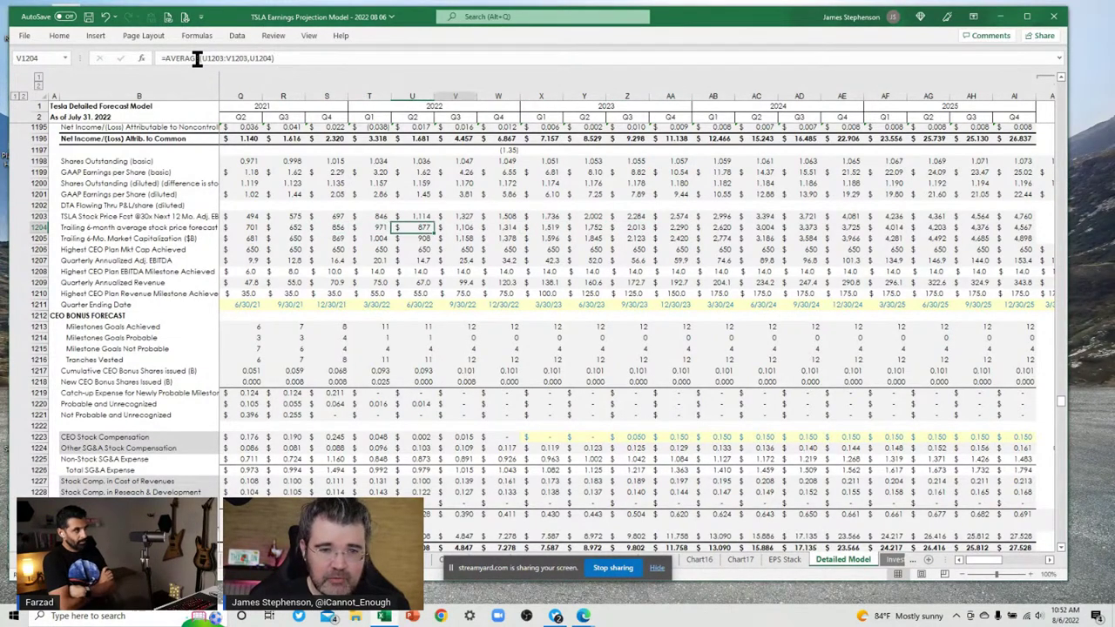
pyautogui.press('Right')
pyautogui.press('Right')
pyautogui.press('Right')
pyautogui.press('Right')
pyautogui.press('Right')
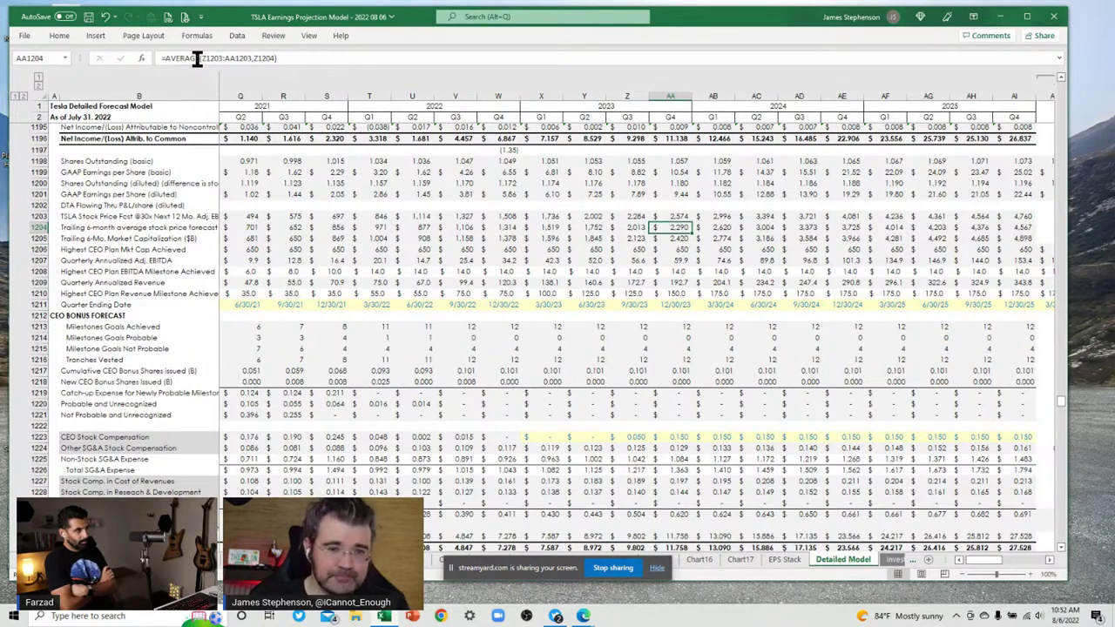
# Review the PEG=1 price target formula in AA1243 again, leaving it unedited.
pyautogui.scroll(-6, 702, 448)
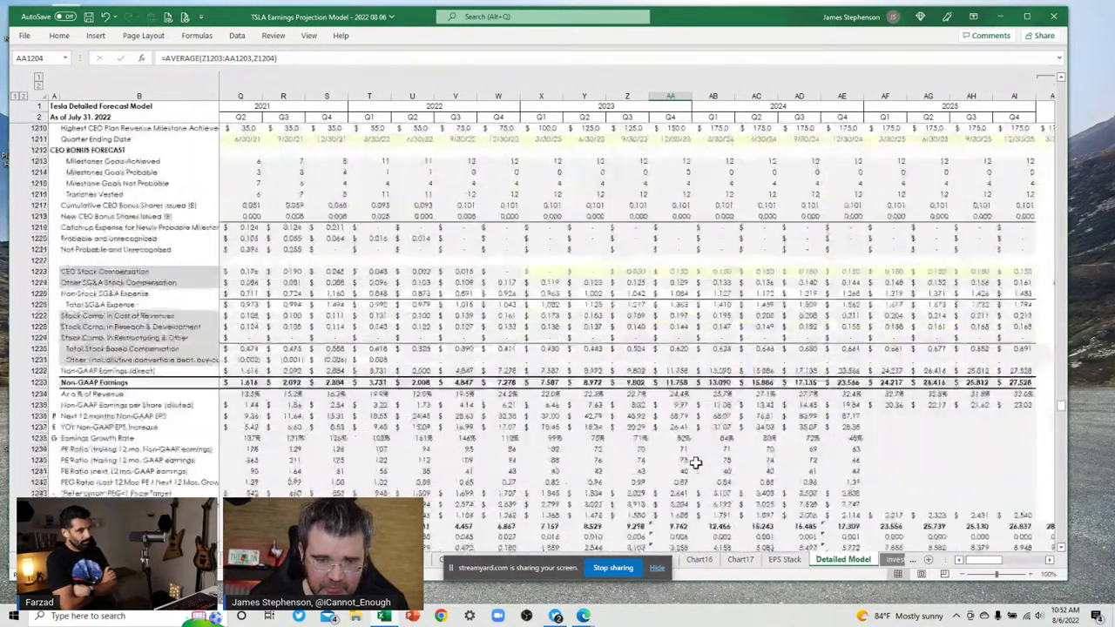
pyautogui.scroll(-3, 694, 463)
pyautogui.click(682, 413)
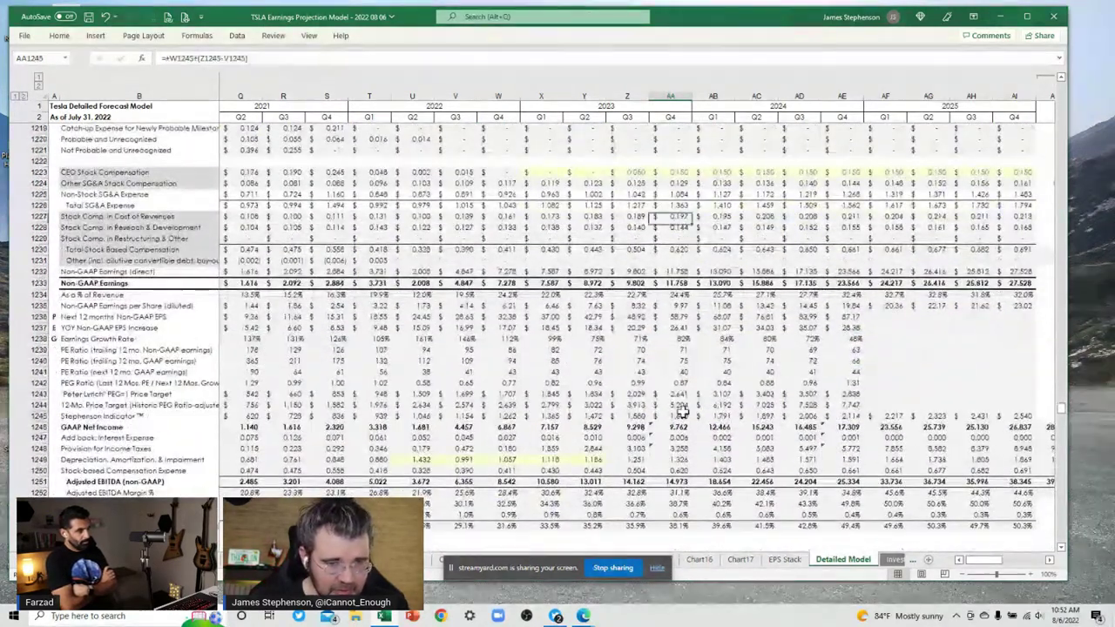
pyautogui.click(681, 394)
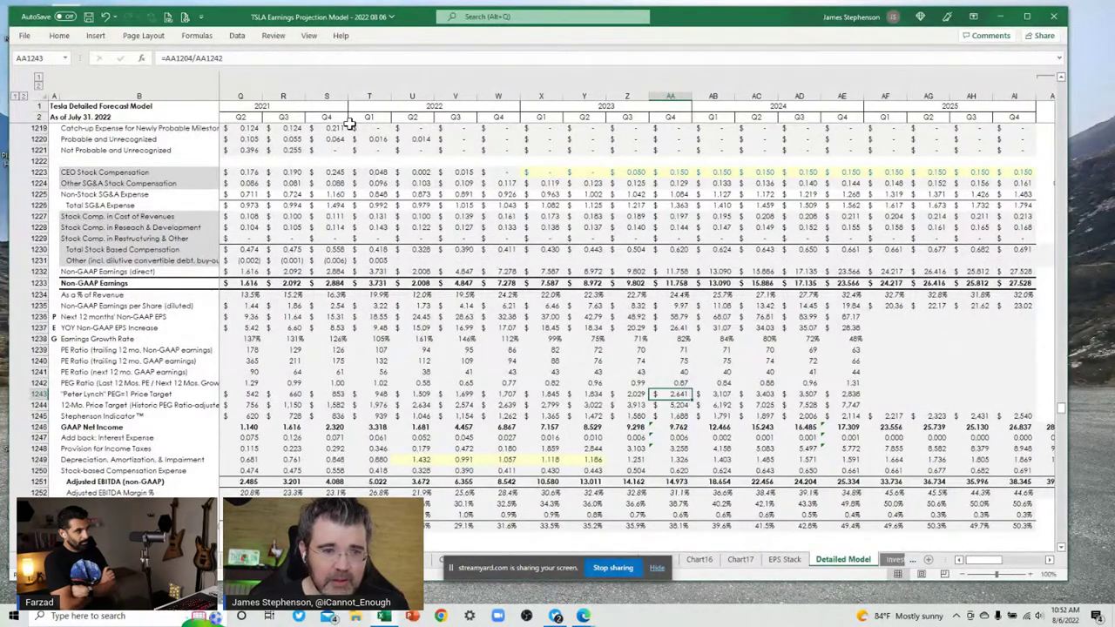
pyautogui.click(222, 58)
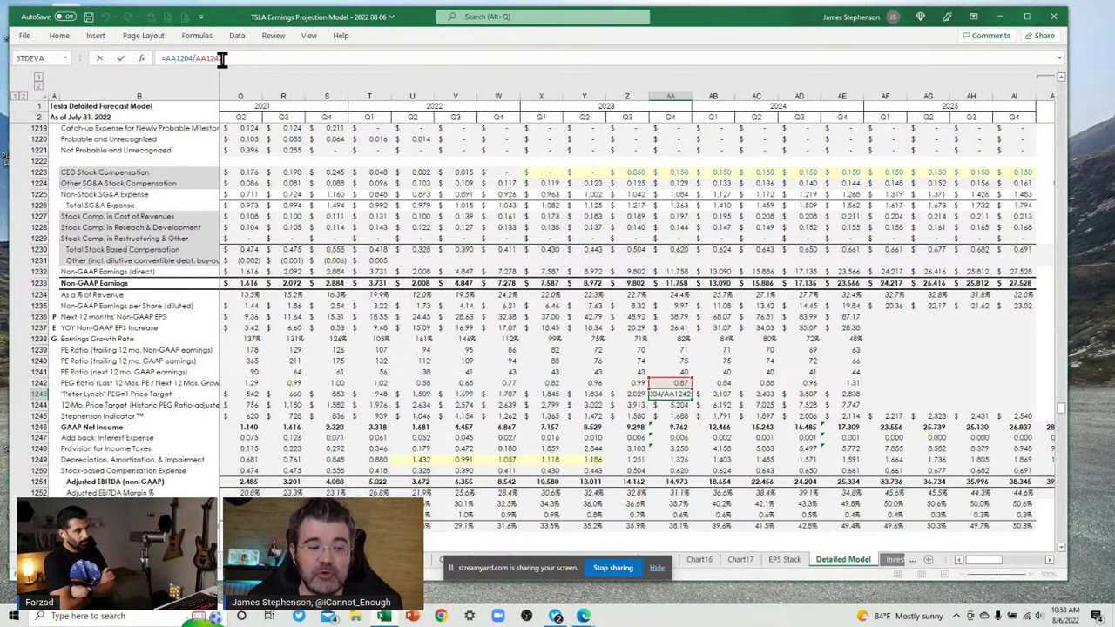
pyautogui.hotkey('ctrl', 'Return')
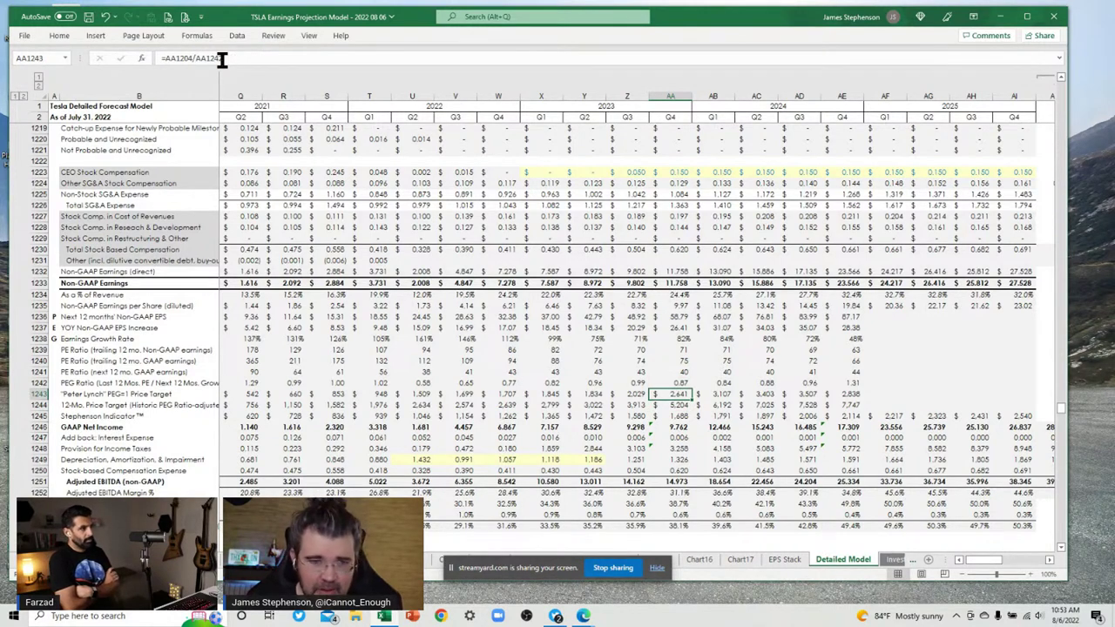
pyautogui.click(218, 58)
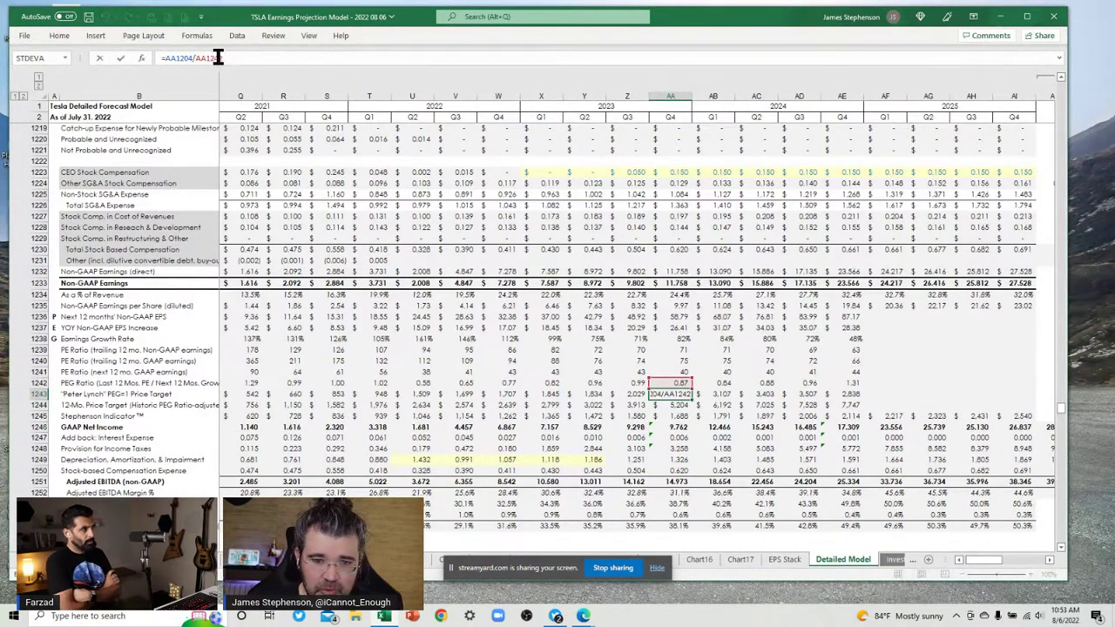
pyautogui.press('Escape')
# Inspect the Q4 2023 PEG ratio formula in AA1242 and its P/E ratio and growth rate references.
pyautogui.press('Up')
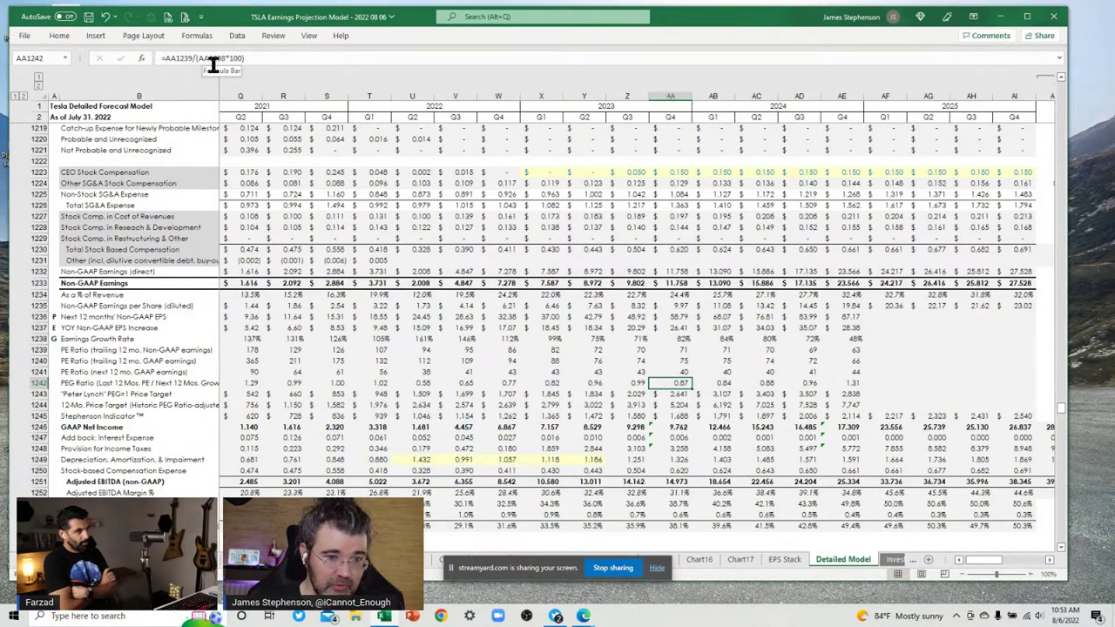
pyautogui.click(230, 58)
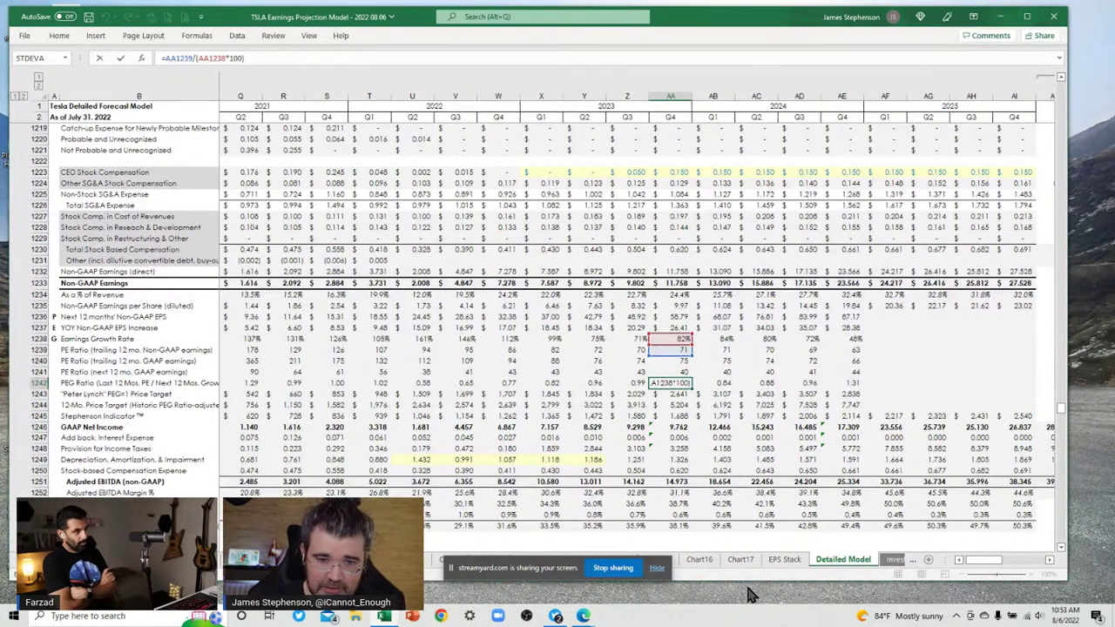
pyautogui.press('Return')
# Inspect the Q4 2023 earnings growth rate formula in AA1238 and the EPS cells it compares.
pyautogui.press('Up')
pyautogui.press('Up')
pyautogui.press('Up')
pyautogui.press('Up')
pyautogui.press('Up')
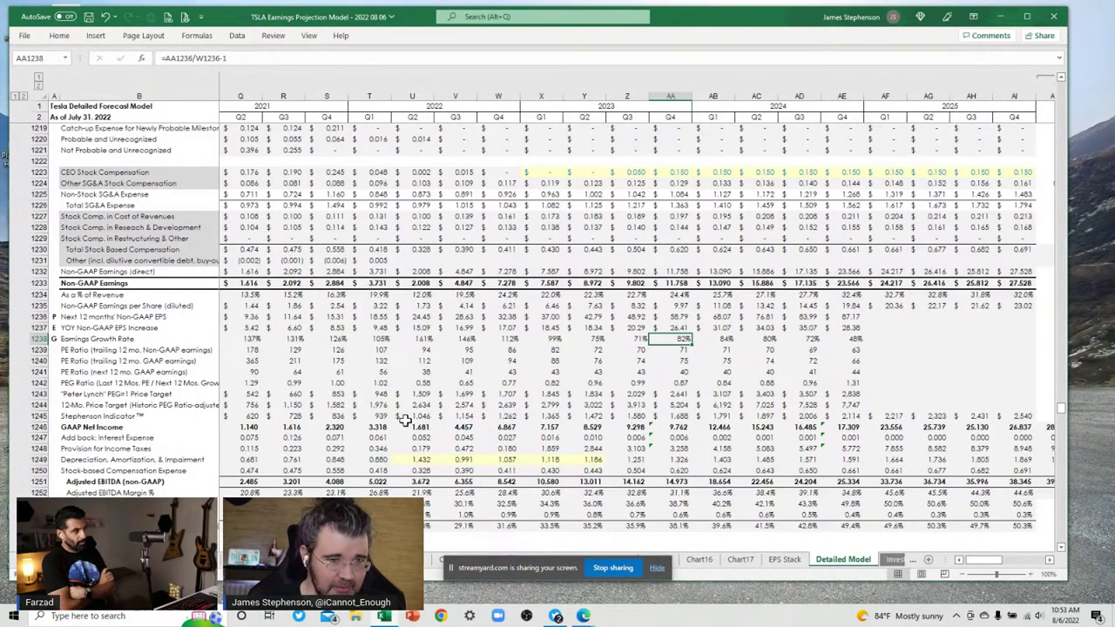
pyautogui.click(191, 58)
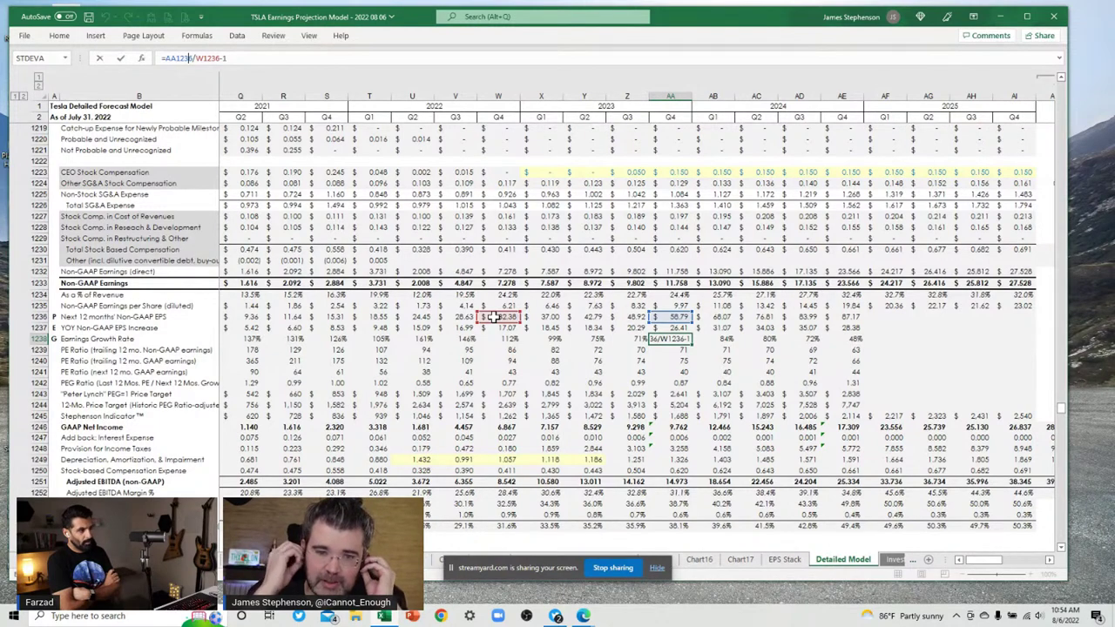
pyautogui.press('Escape')
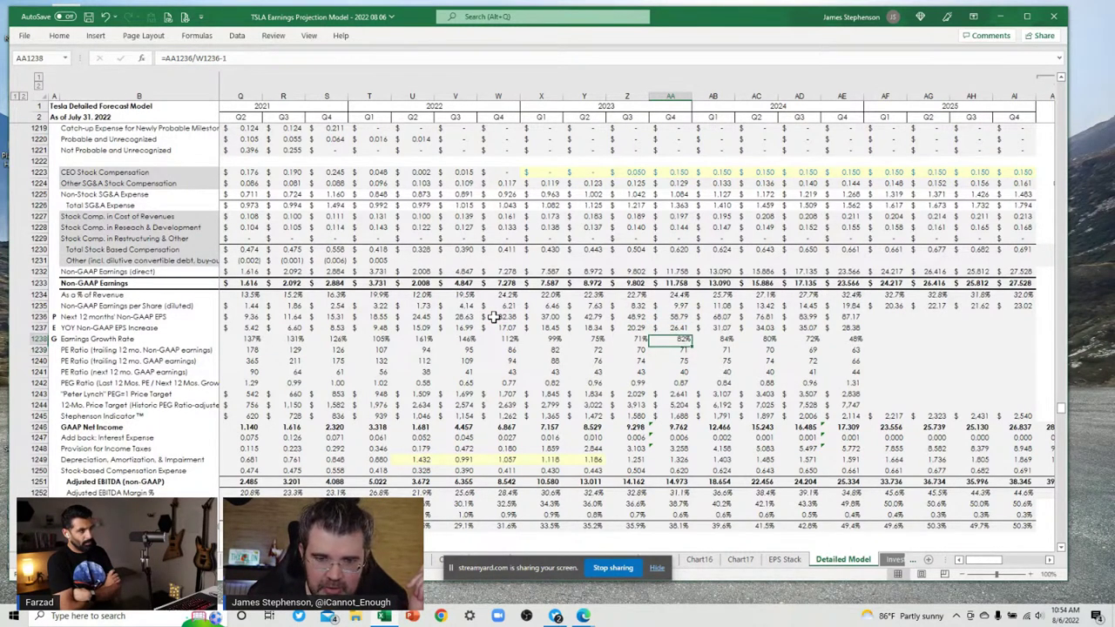
# Step through the Q4 2023 cells AA1235 to AA1238 to examine how EPS, next-12-month EPS and growth rate are calculated.
pyautogui.press('Up')
pyautogui.press('Up')
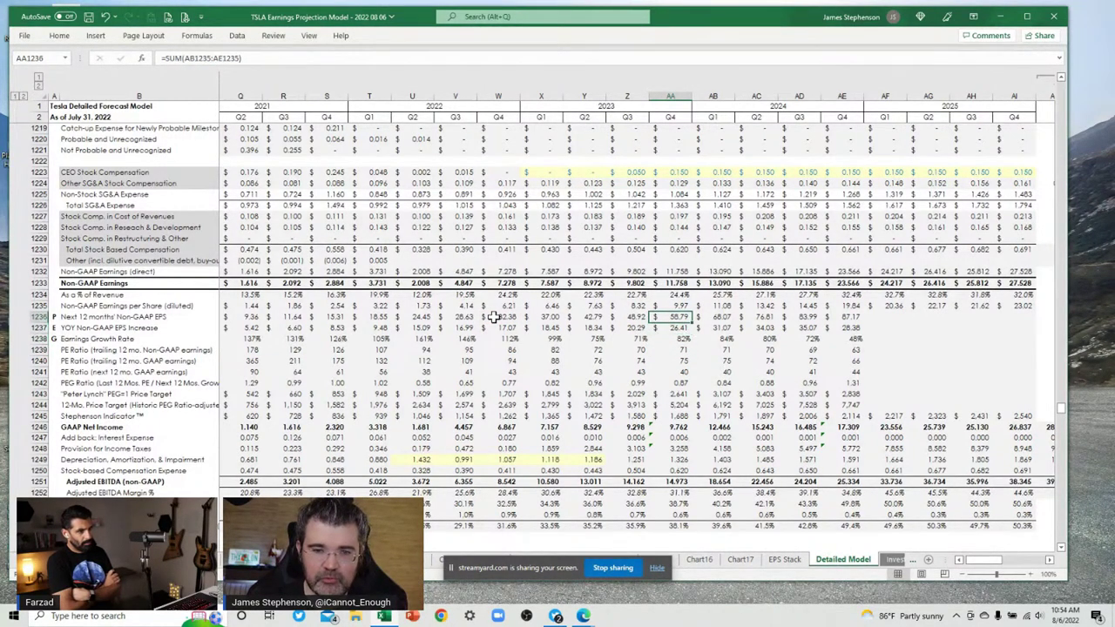
pyautogui.press('Up')
pyautogui.press('Down')
pyautogui.press('Down')
pyautogui.press('Down')
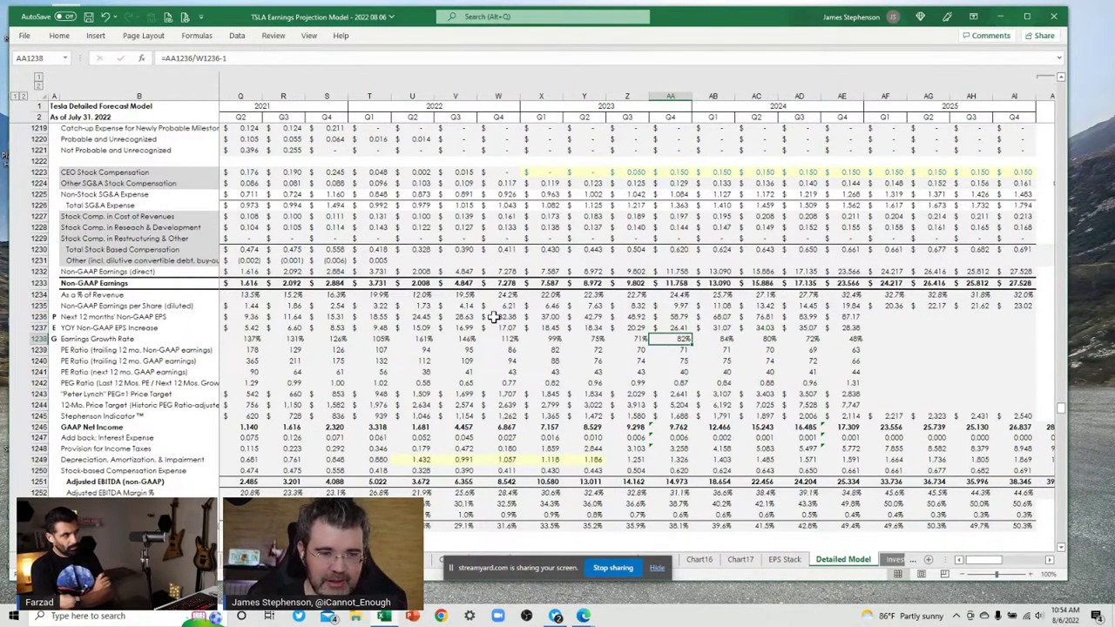
pyautogui.press('Up')
pyautogui.press('Up')
pyautogui.press('Up')
pyautogui.press('Down')
pyautogui.press('Down')
pyautogui.press('Down')
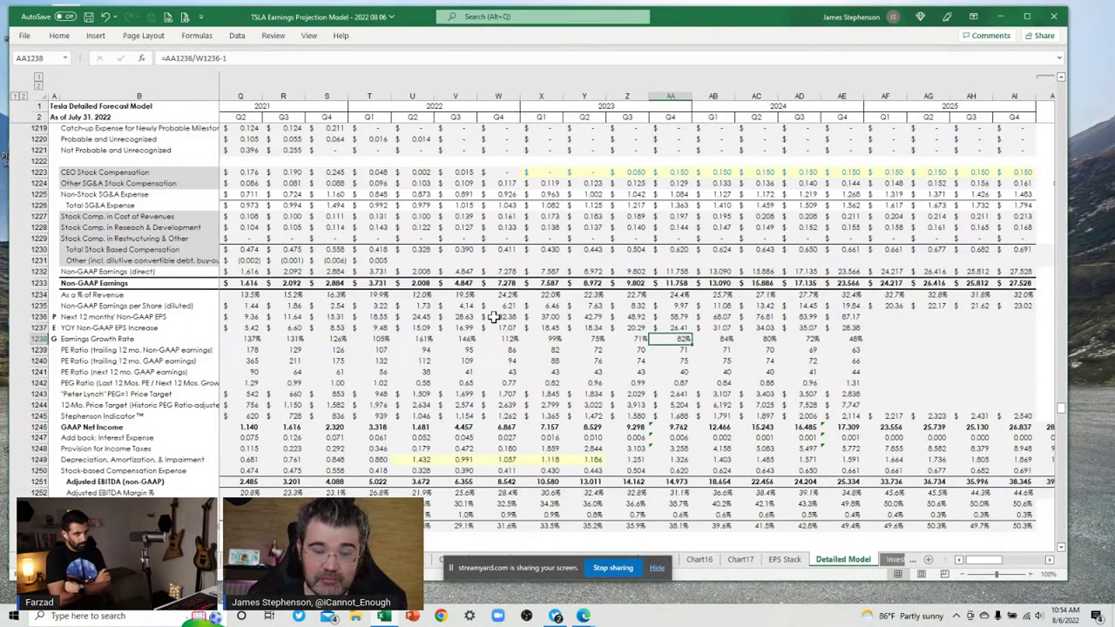
pyautogui.press('Up')
pyautogui.press('Up')
pyautogui.press('Up')
pyautogui.press('Down')
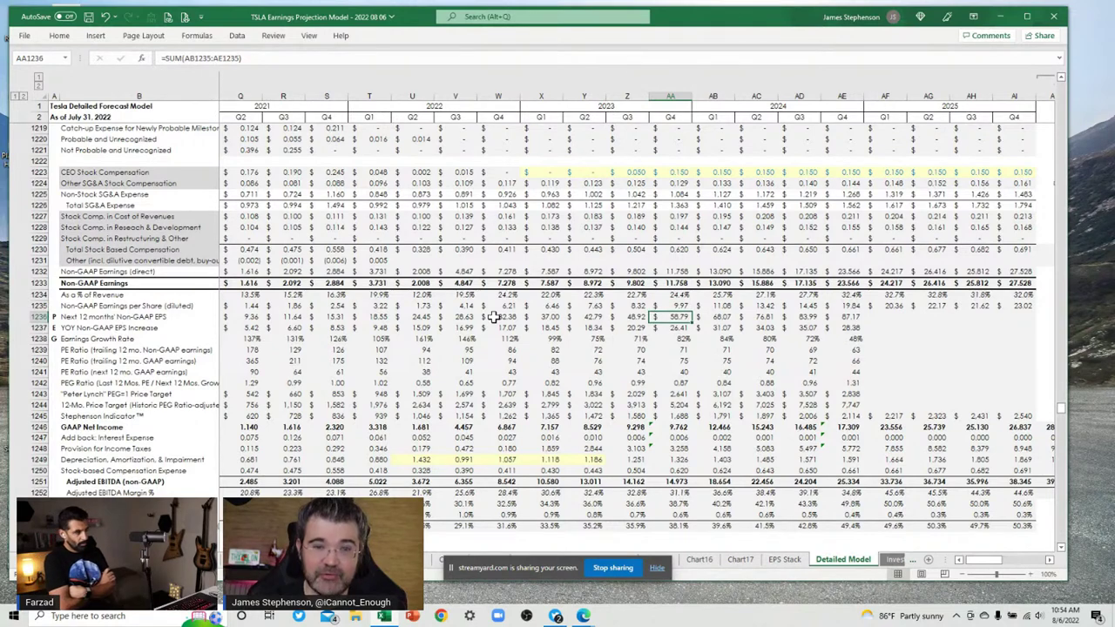
pyautogui.press('Down')
pyautogui.press('Down')
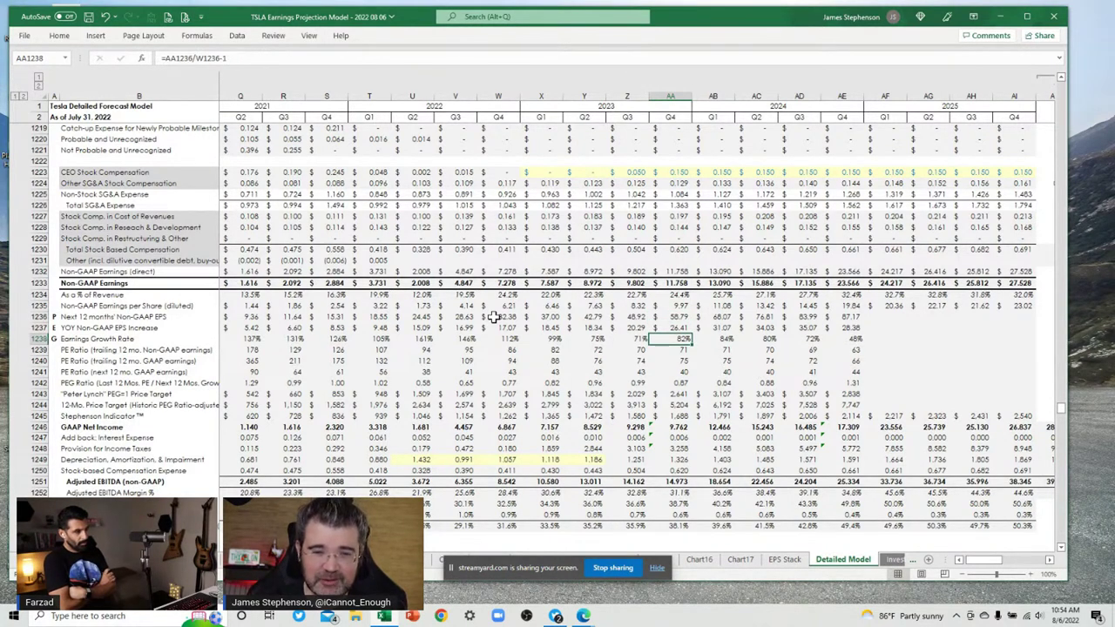
# Inspect the Q4 2023 trailing non-GAAP P/E formula in AA1239 and trace its references to AA1204 and W1236.
pyautogui.press('Down')
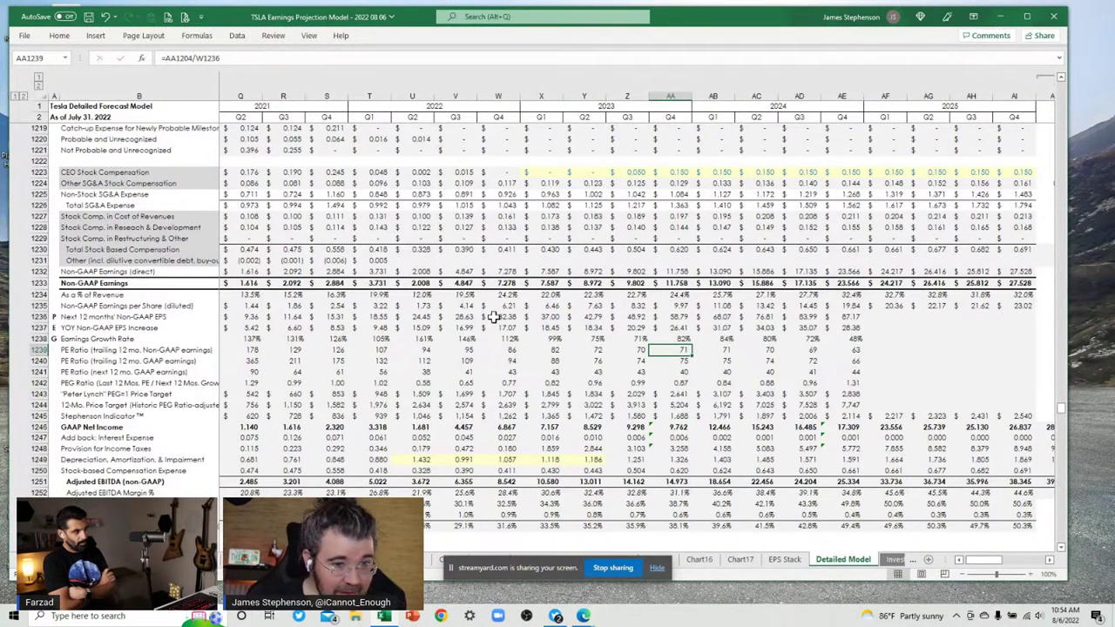
pyautogui.click(202, 59)
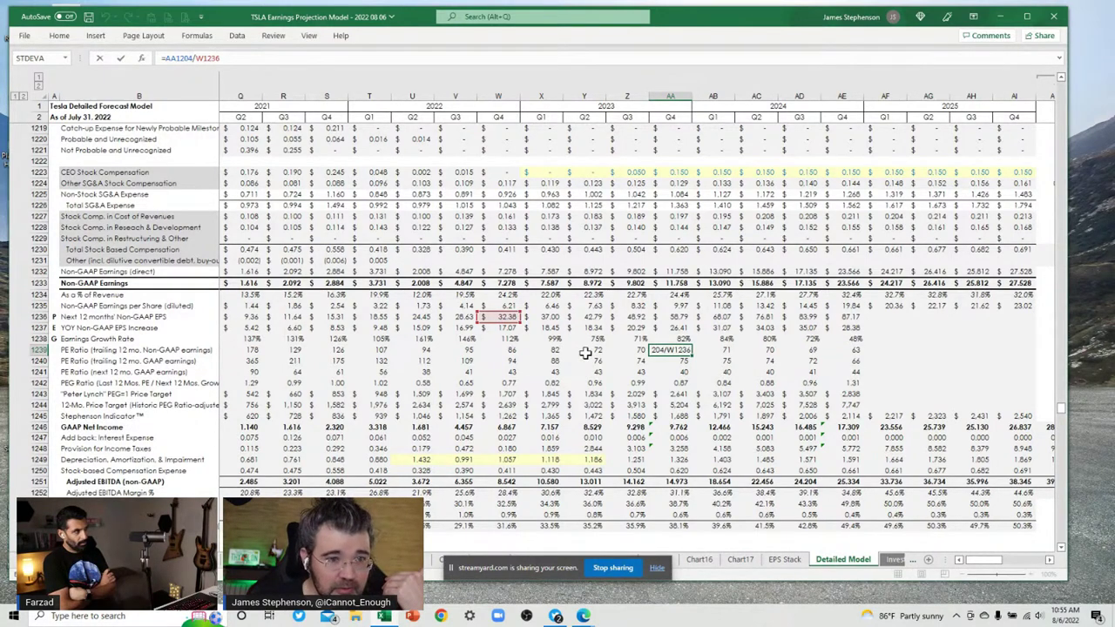
pyautogui.scroll(5, 586, 352)
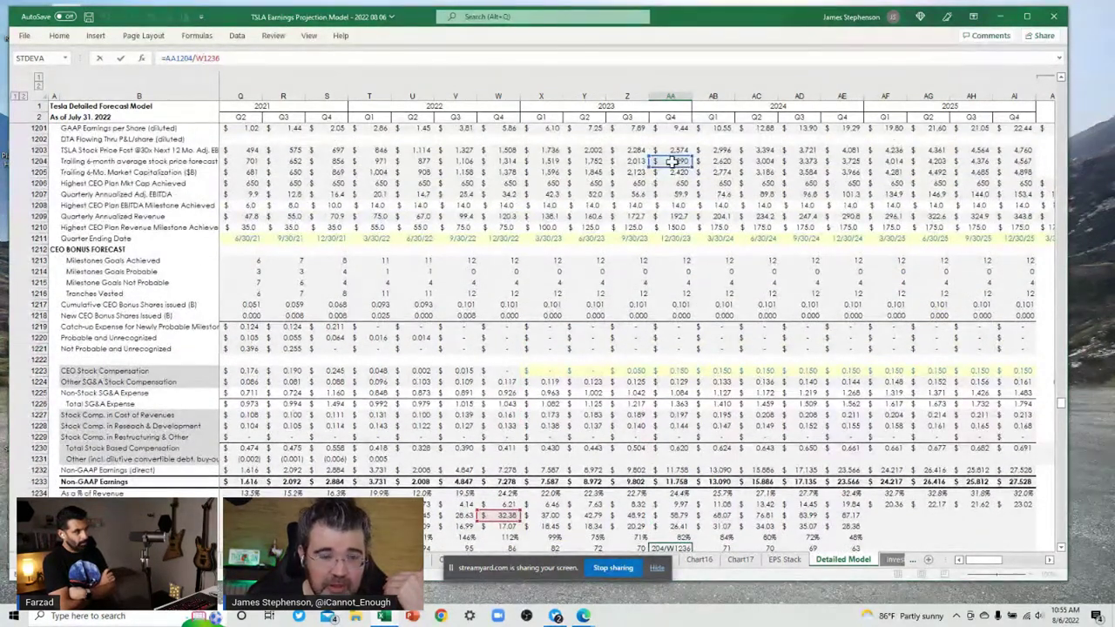
pyautogui.scroll(-1, 624, 411)
pyautogui.scroll(-3, 616, 442)
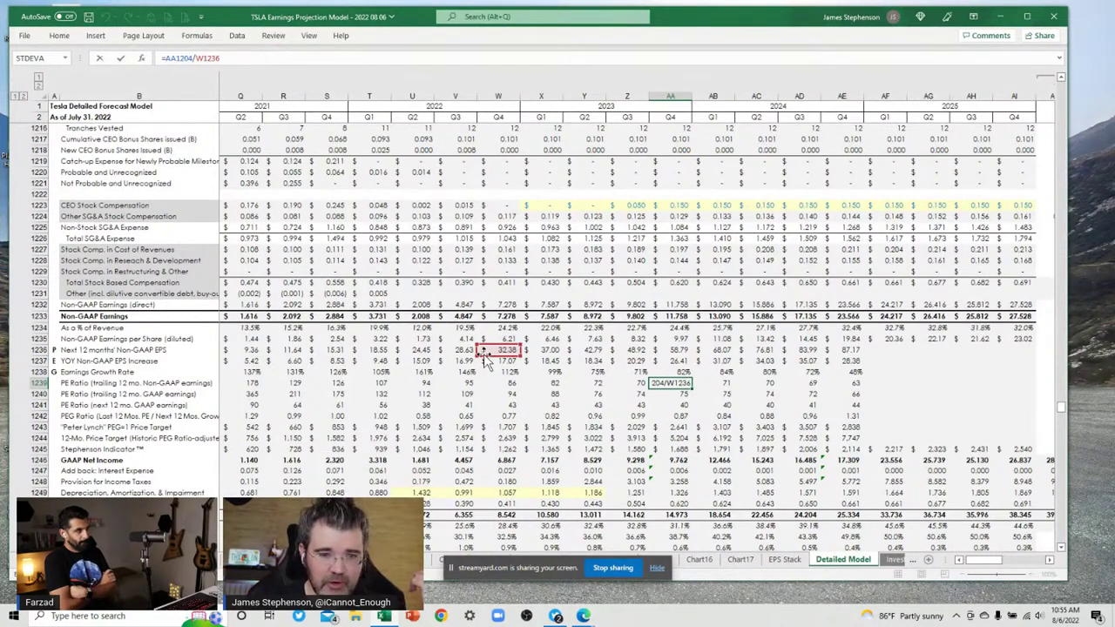
pyautogui.press('Escape')
# Review the Q4 2023 PEG ratio in AA1242 and the "Peter Lynch" price target formula in AA1243, leaving both unedited.
pyautogui.press('Down')
pyautogui.press('Down')
pyautogui.press('Down')
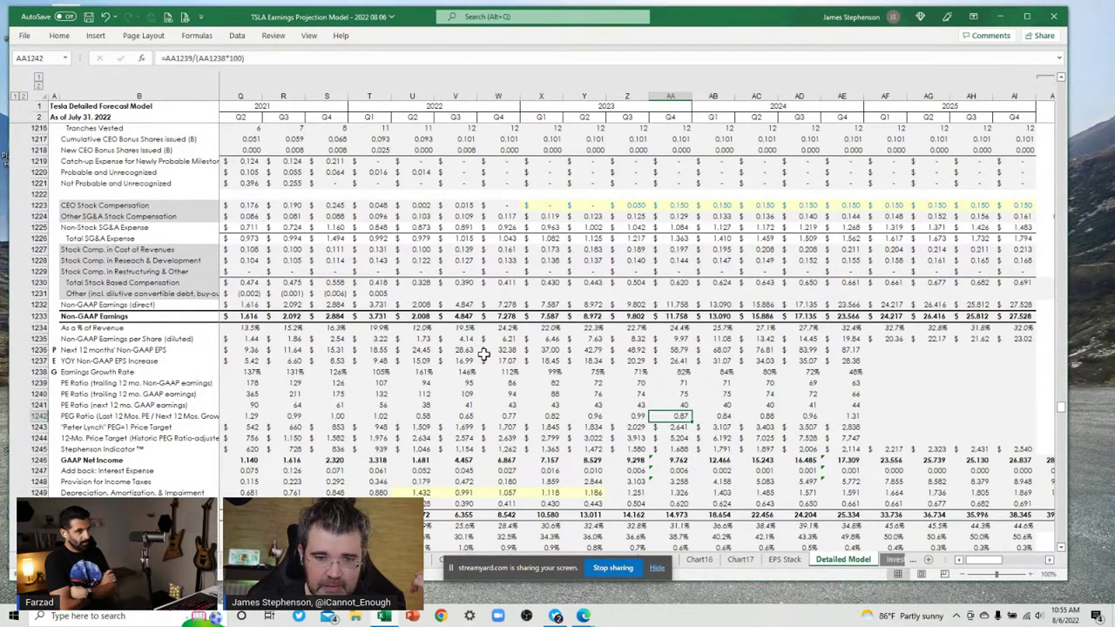
pyautogui.press('Down')
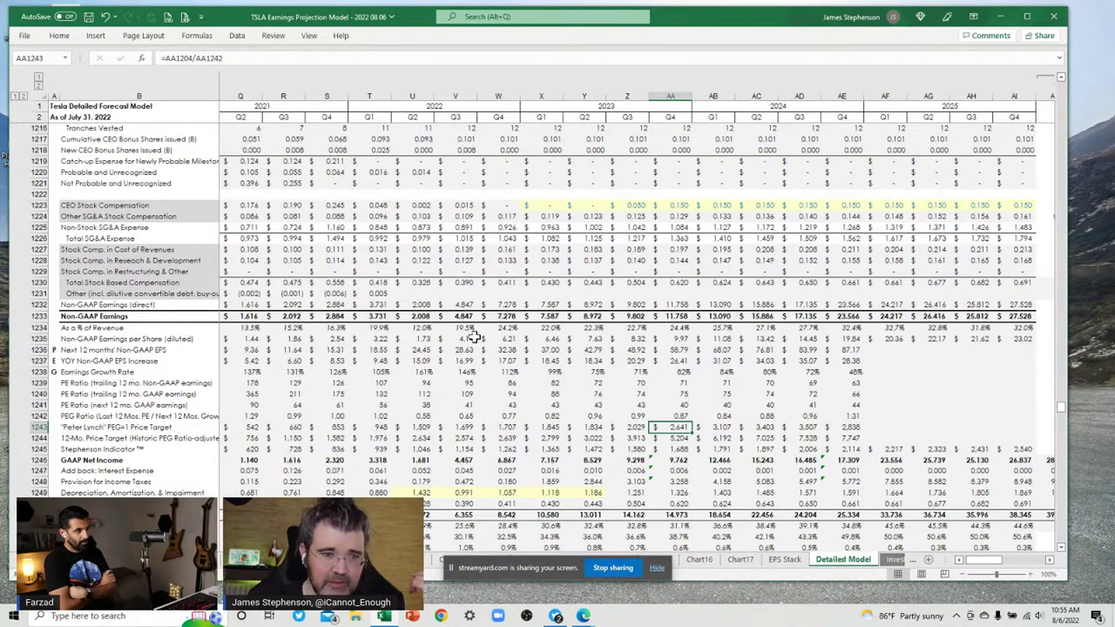
pyautogui.click(219, 57)
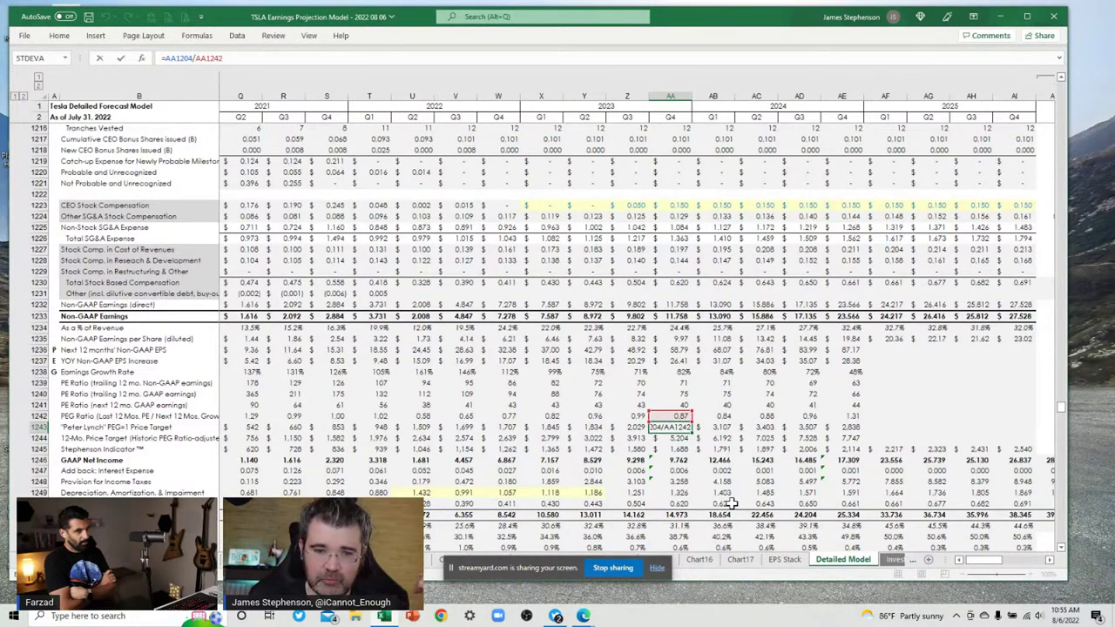
pyautogui.press('Escape')
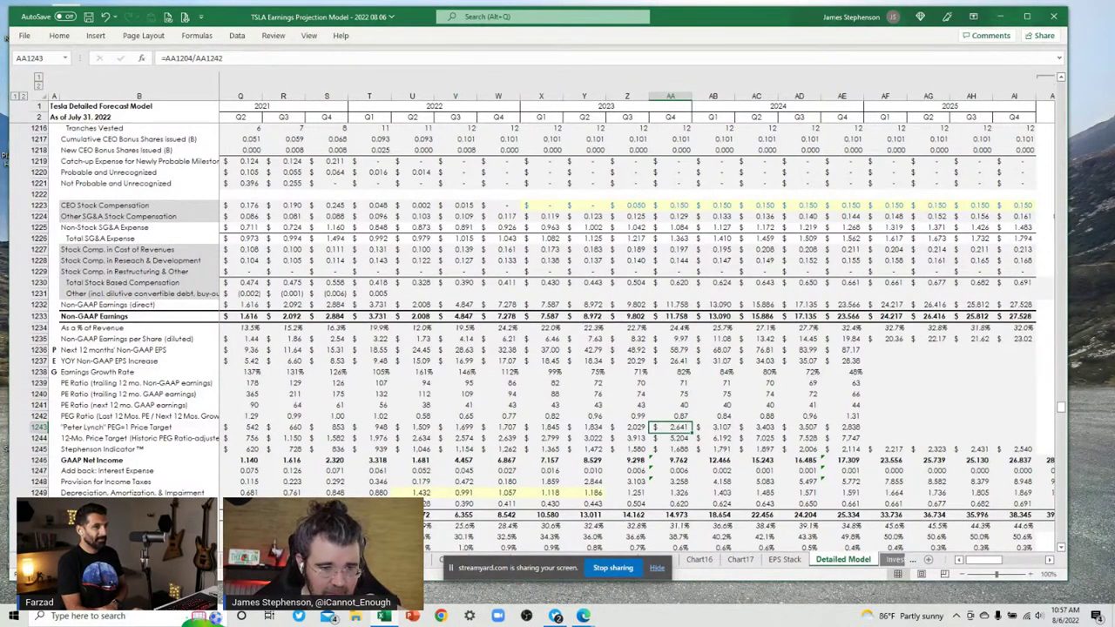
# Show the Q2 2022 earnings reconciliation chart on the Waterfall sheet, zoomed out to 110% to fit the whole chart.
pyautogui.scroll(-5, 784, 559)
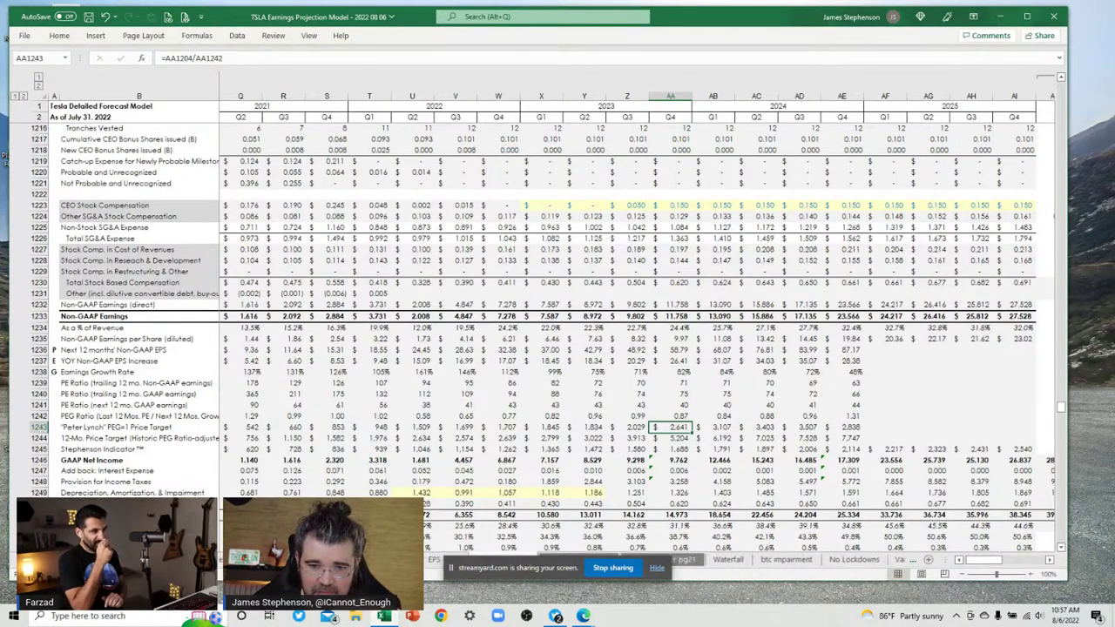
pyautogui.click(705, 560)
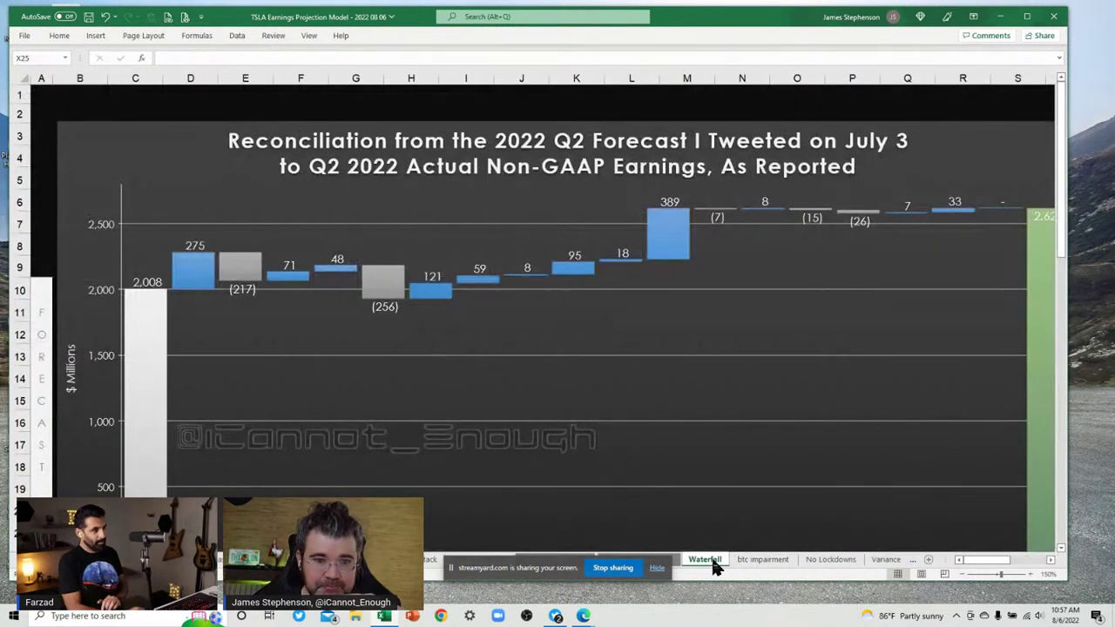
pyautogui.click(961, 575)
pyautogui.click(962, 575)
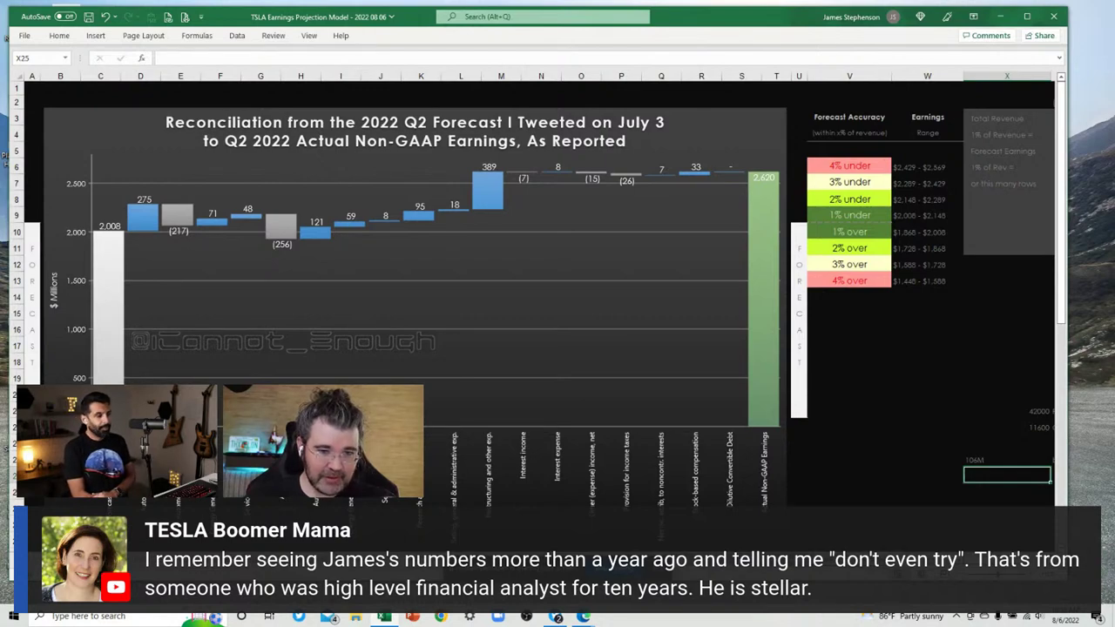
# Return to the Detailed Model's income statement section and select the Q2 2022 Leasing & Resale Revenue cell U1168.
pyautogui.hotkey('ctrl', 'pagedown')
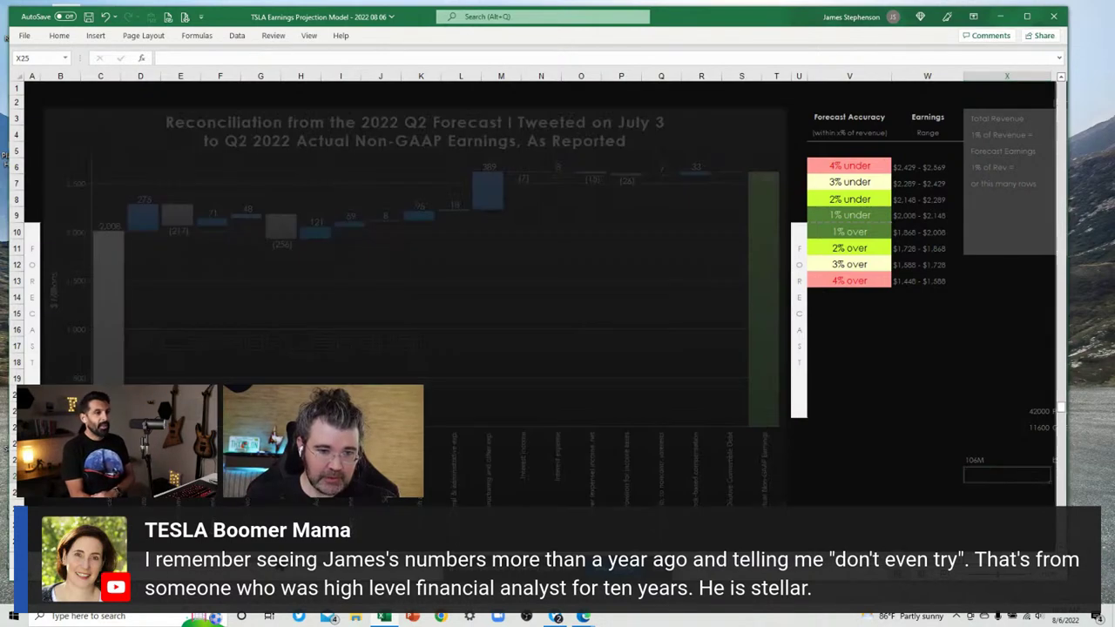
pyautogui.click(625, 204)
pyautogui.scroll(14, 624, 204)
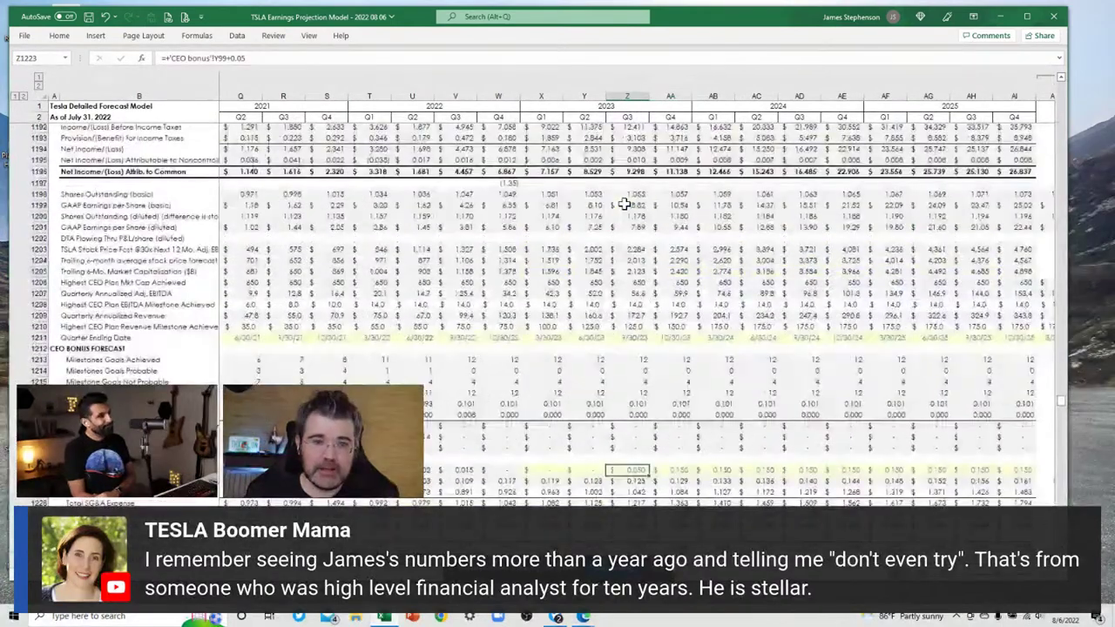
pyautogui.scroll(6, 624, 204)
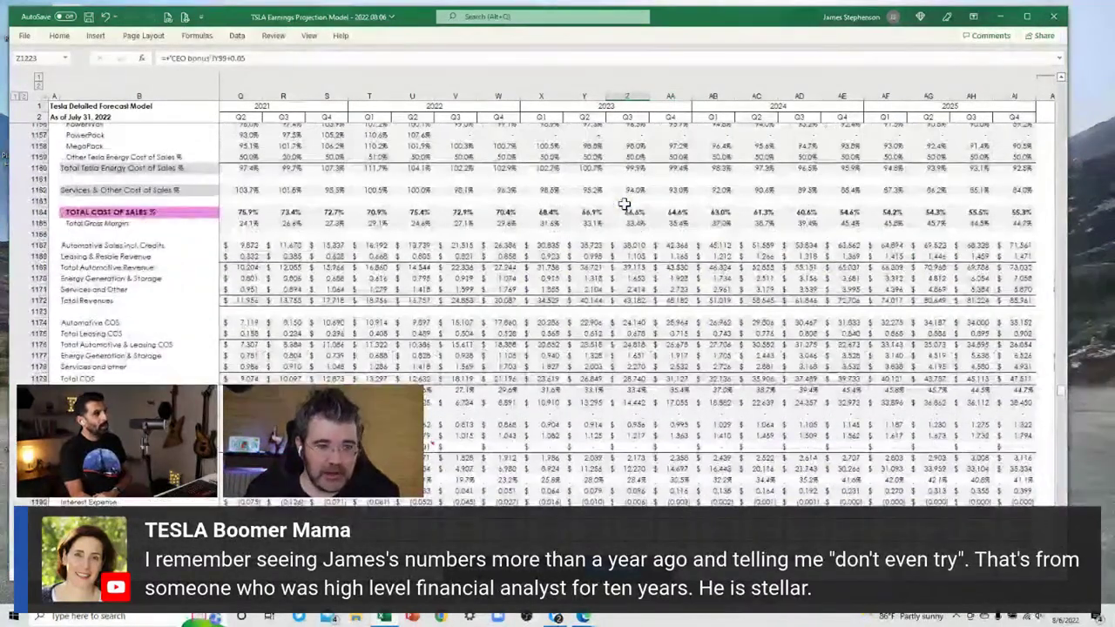
pyautogui.click(409, 300)
pyautogui.click(413, 257)
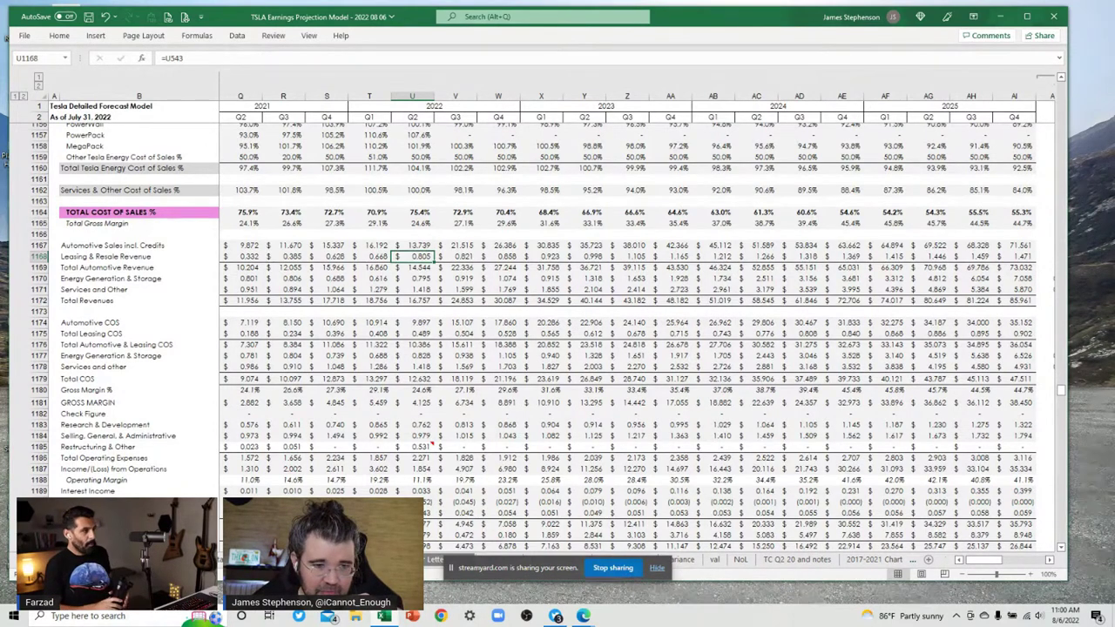
# Compare the Waterfall reconciliation chart with the forecast and actual figures on the Investor Letter pg21 sheet, ending on the restructuring bar.
pyautogui.scroll(-5, 767, 559)
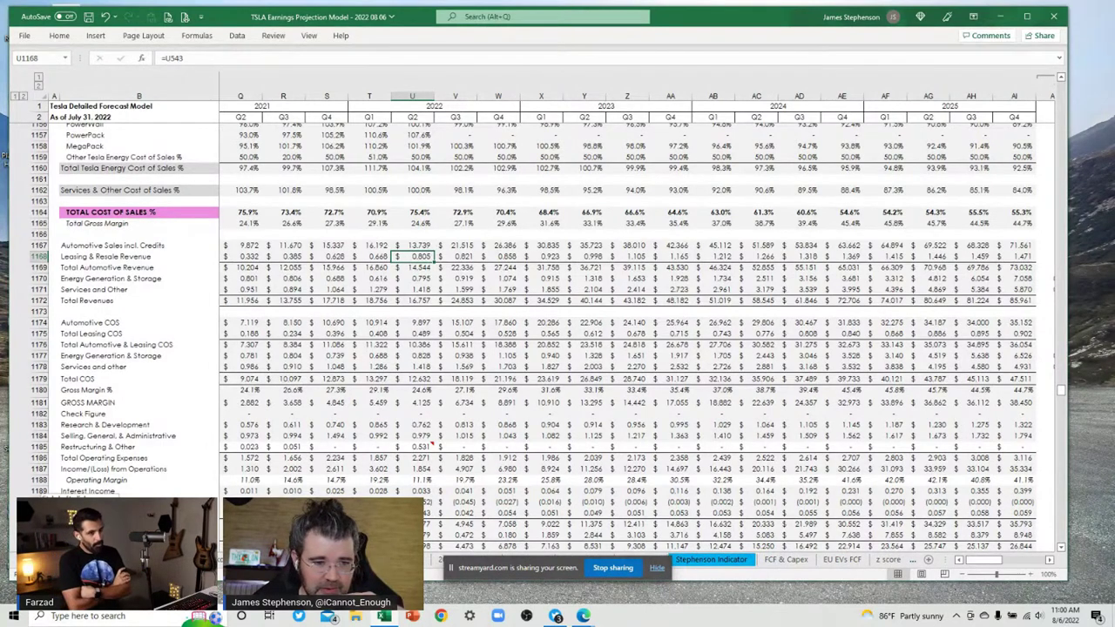
pyautogui.scroll(5, 784, 559)
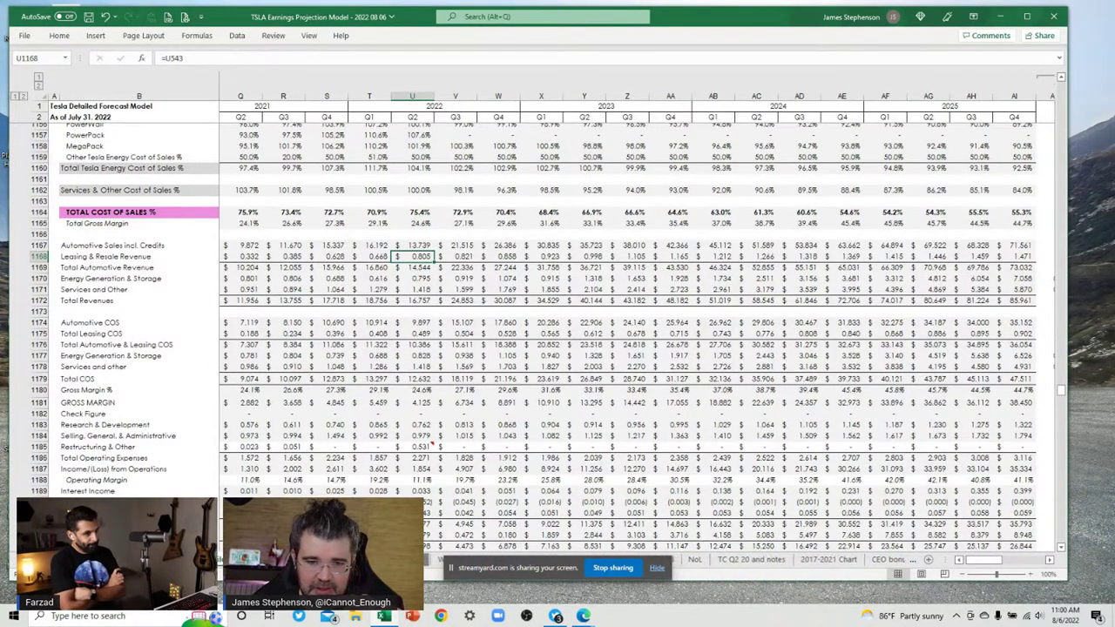
pyautogui.scroll(-6, 766, 559)
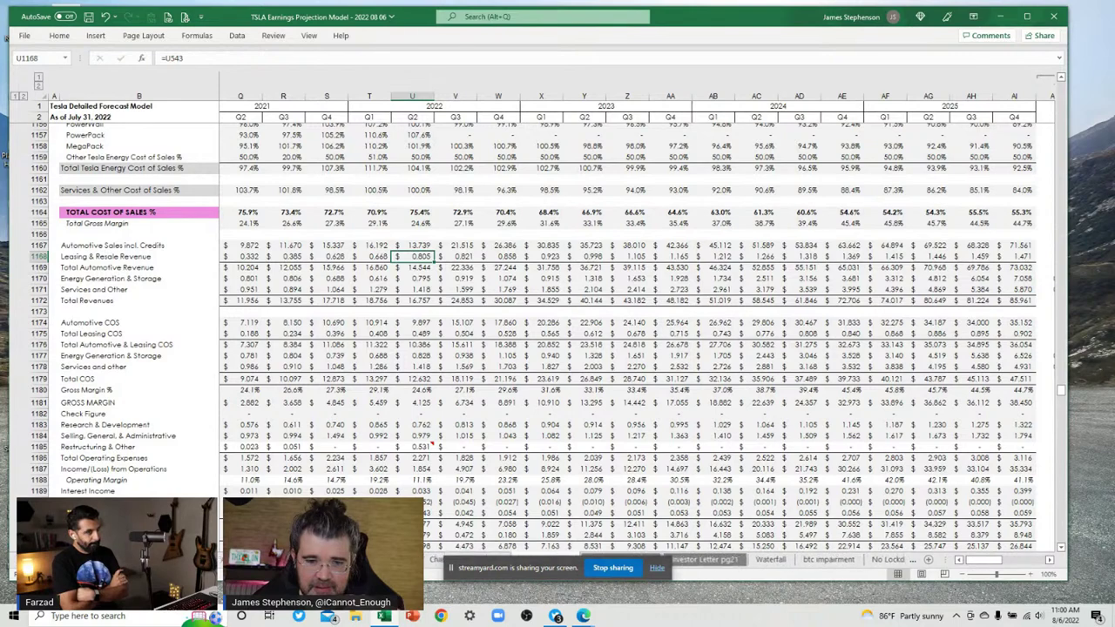
pyautogui.click(767, 559)
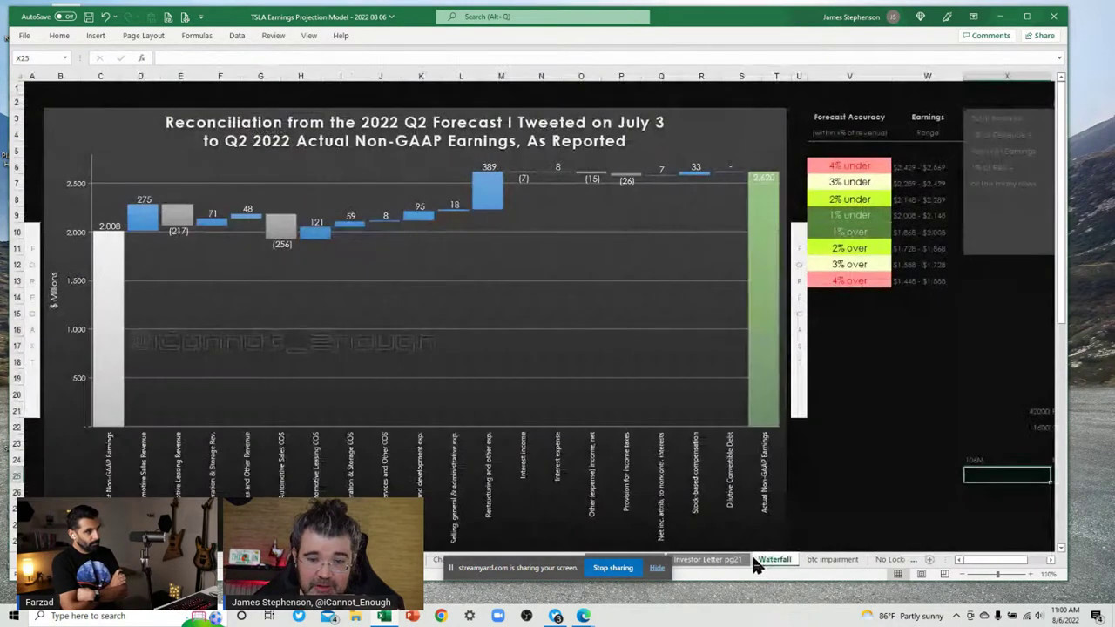
pyautogui.click(707, 562)
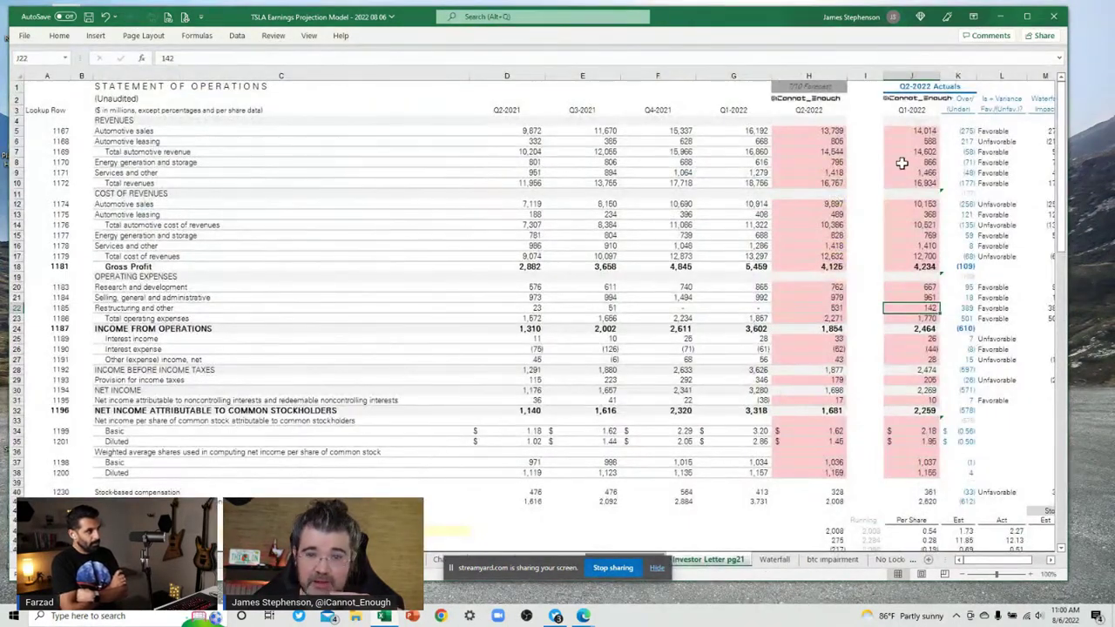
pyautogui.click(778, 560)
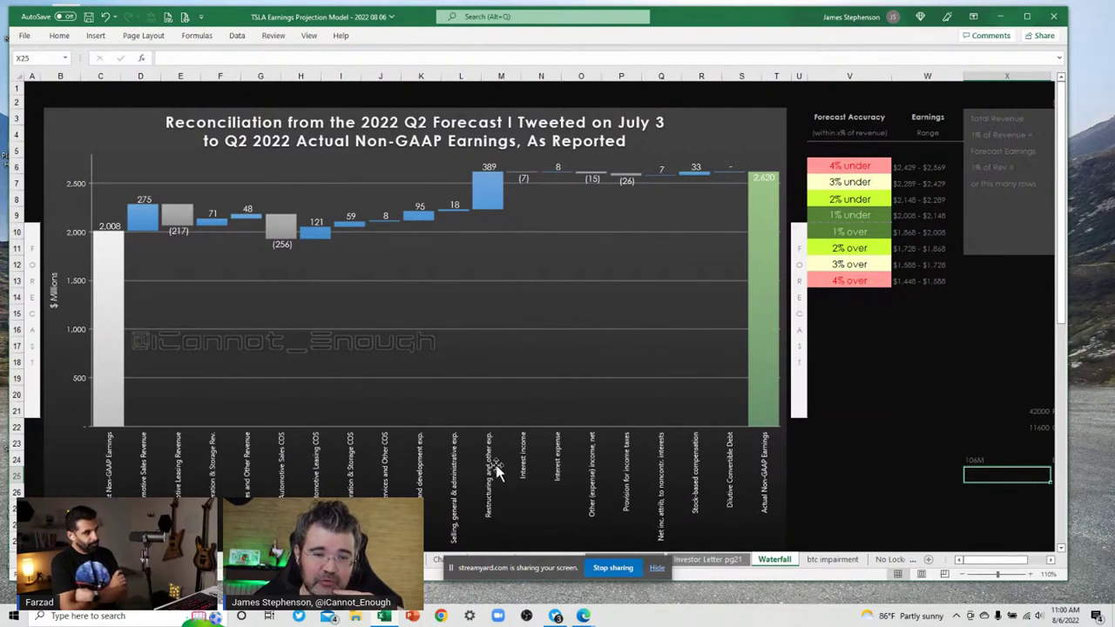
pyautogui.moveTo(503, 209)
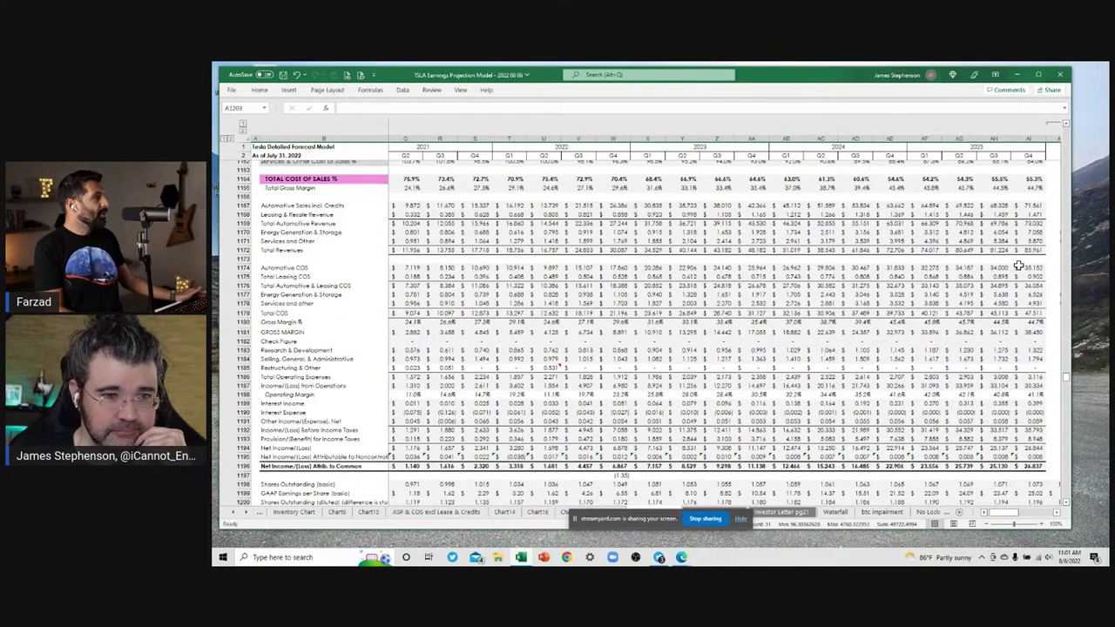
# Look through the Detailed Model from the income statement past deliveries and cost of sales to the revenue per delivery breakdown.
pyautogui.scroll(-12, 1017, 266)
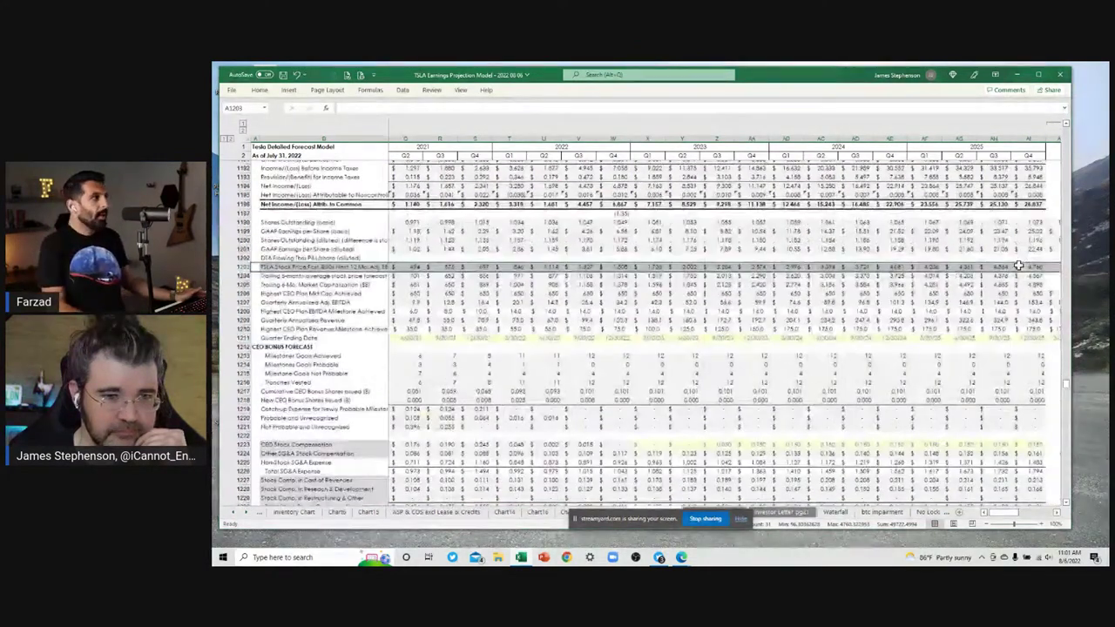
pyautogui.scroll(-4, 1017, 266)
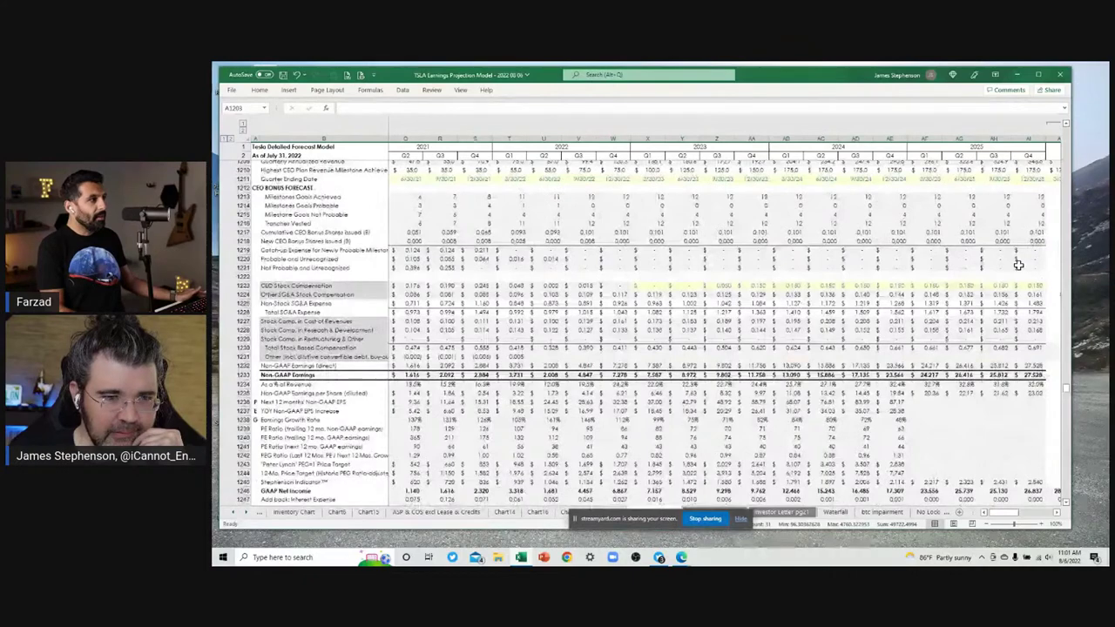
pyautogui.scroll(-11, 1017, 266)
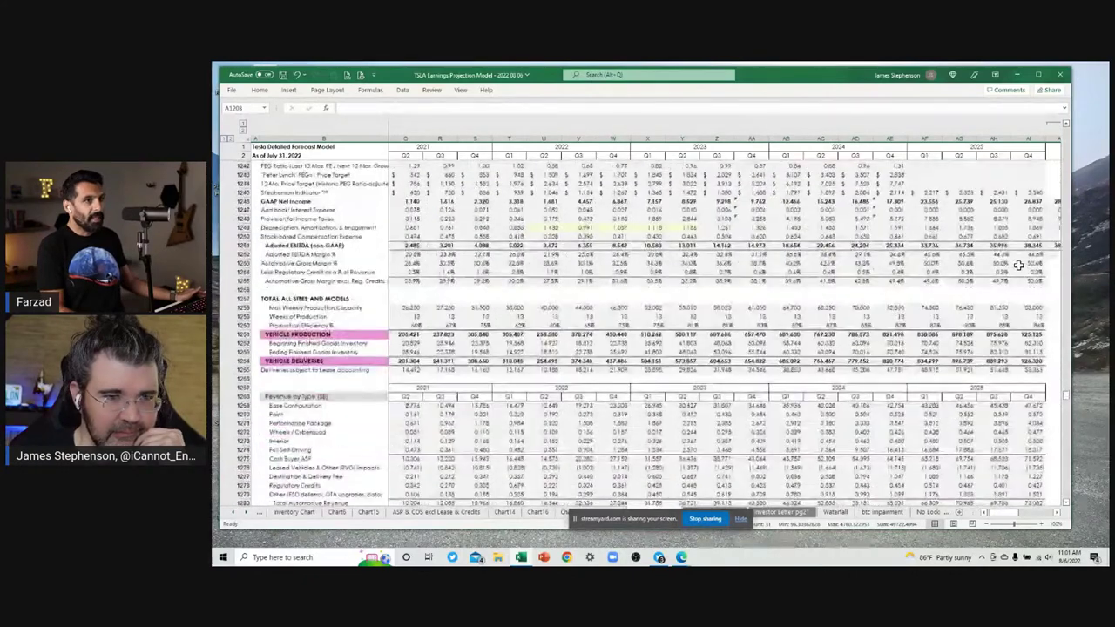
pyautogui.scroll(-1, 1018, 266)
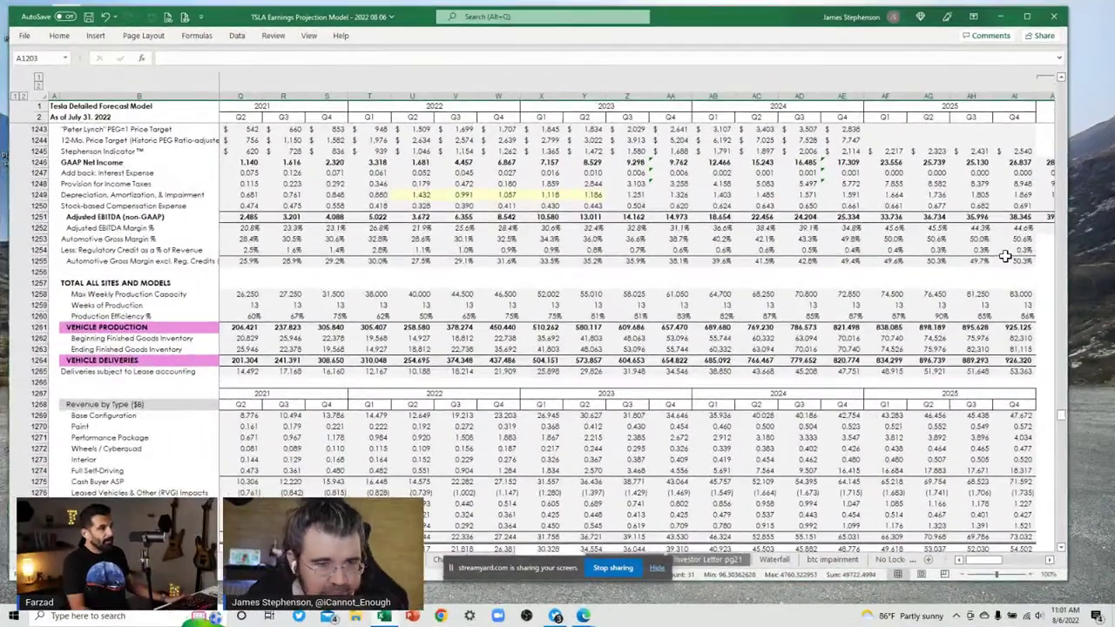
pyautogui.scroll(-5, 1004, 255)
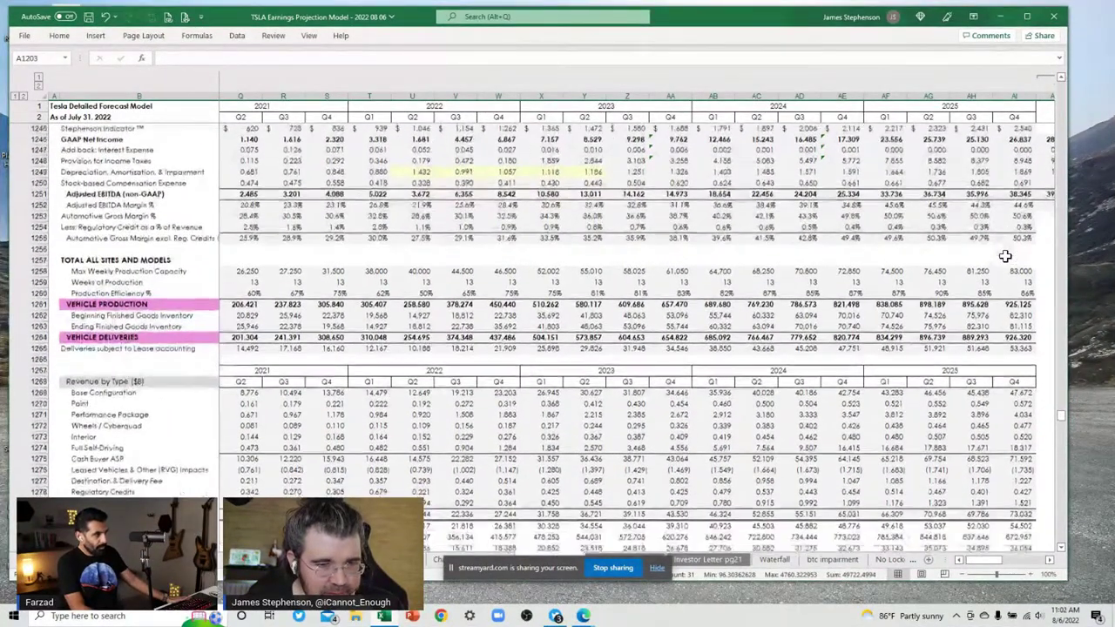
pyautogui.scroll(-8, 1005, 255)
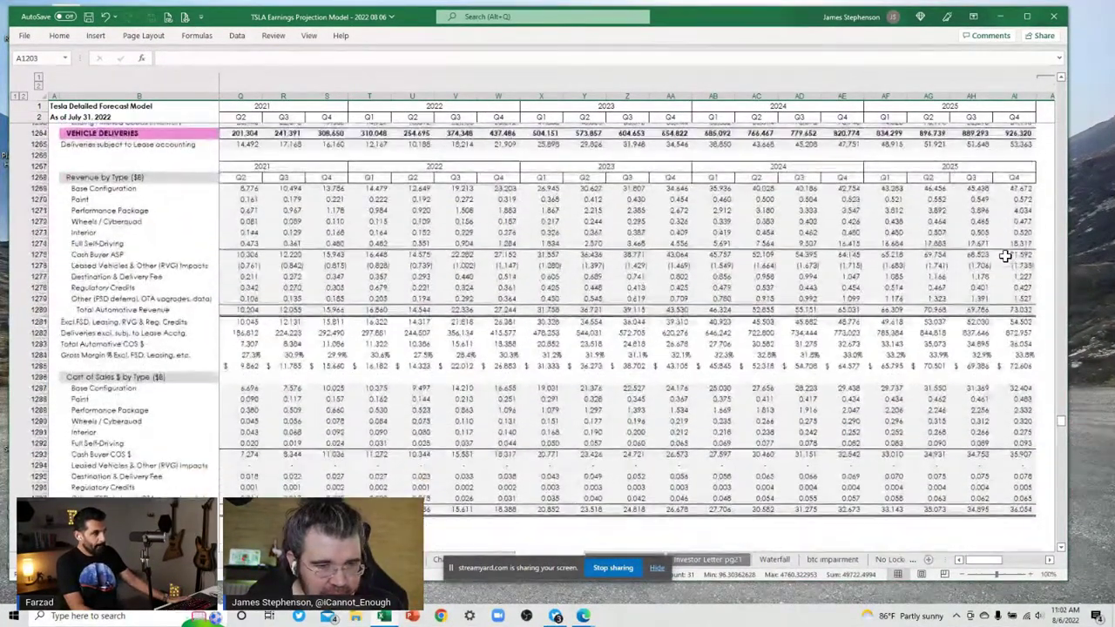
pyautogui.scroll(-6, 1005, 255)
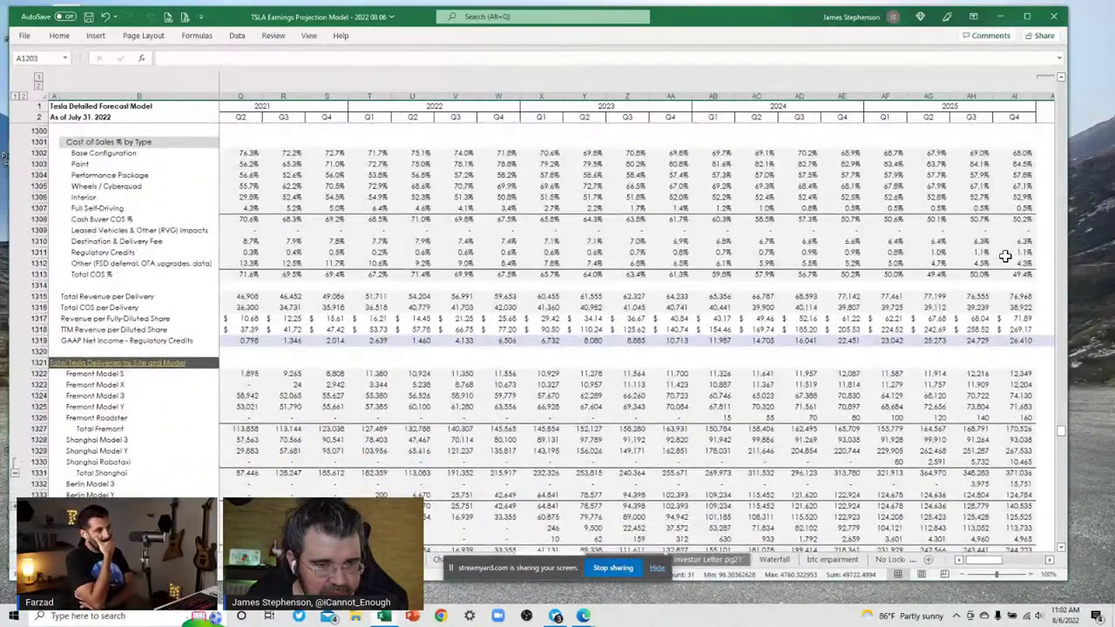
pyautogui.scroll(-7, 1004, 255)
pyautogui.scroll(-19, 1005, 255)
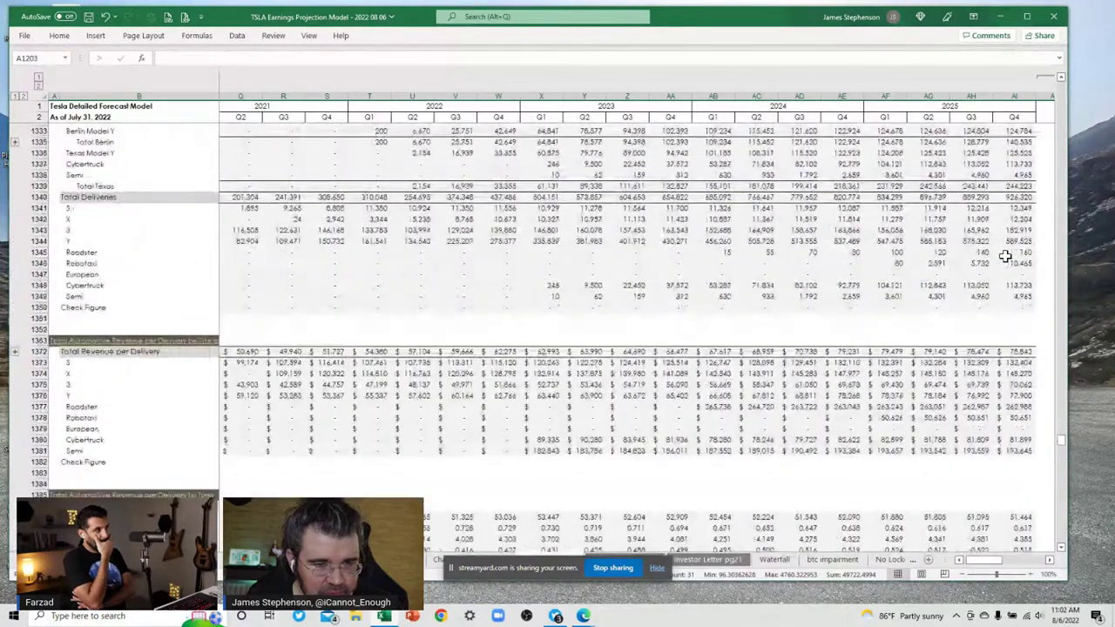
pyautogui.scroll(-4, 1004, 255)
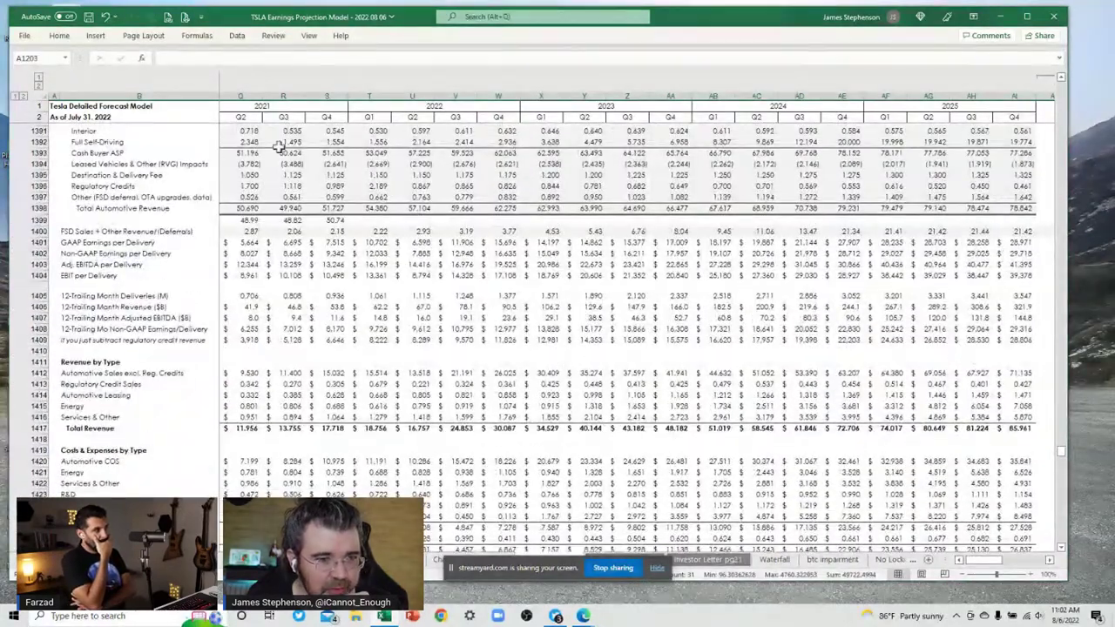
# Examine the Full Self-Driving revenue per delivery in row 1392 and its Q4 2025 formula in AI1392.
pyautogui.click(38, 185)
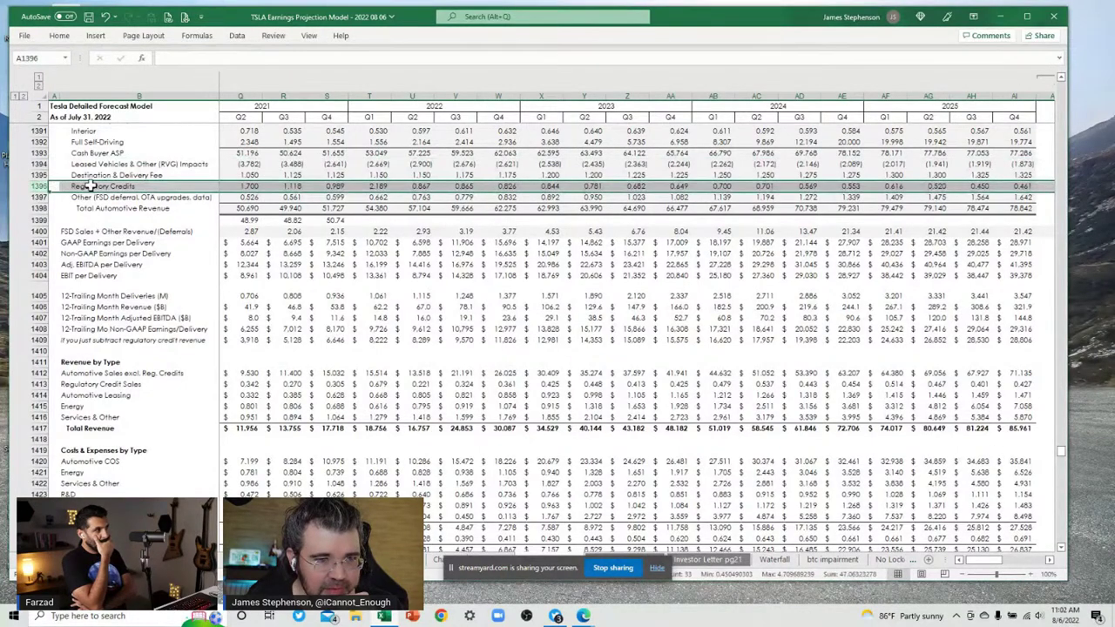
pyautogui.scroll(2, 78, 192)
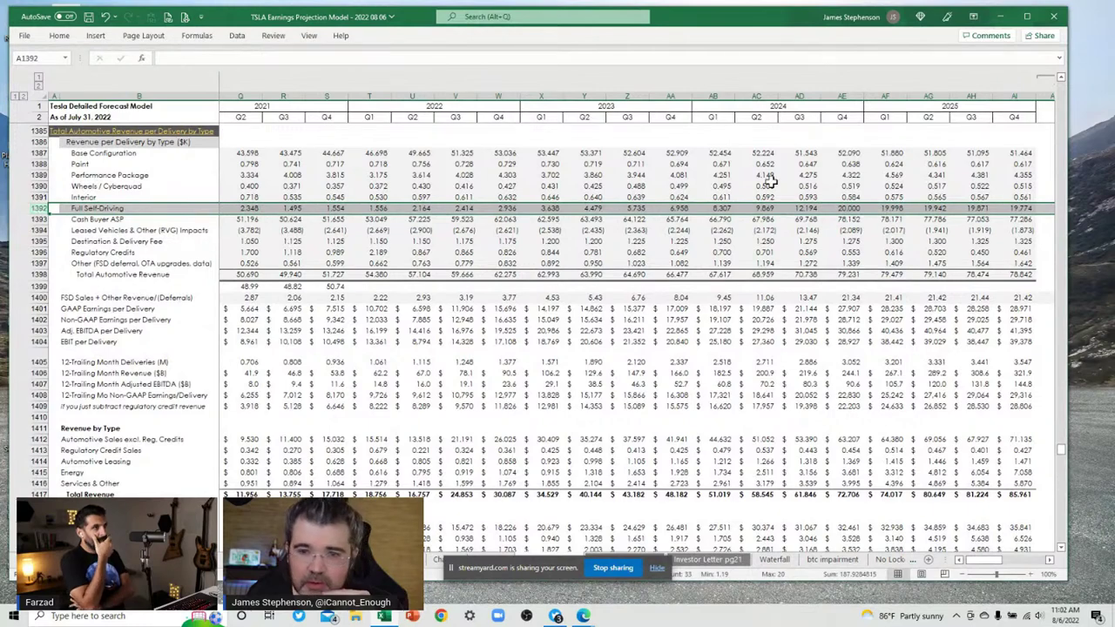
pyautogui.click(1009, 209)
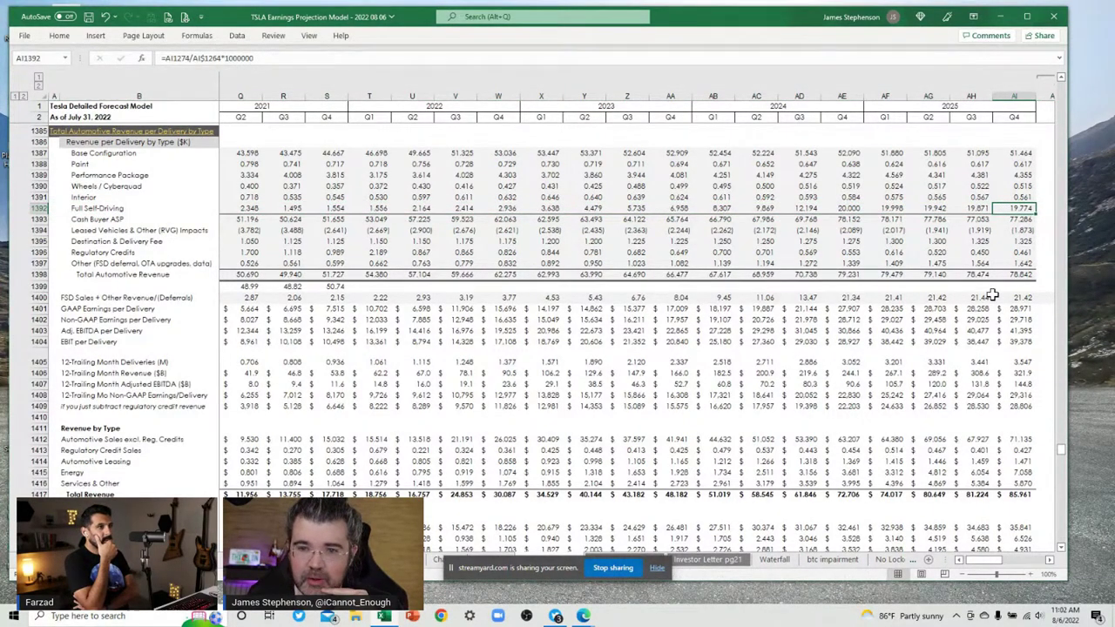
pyautogui.scroll(15, 992, 296)
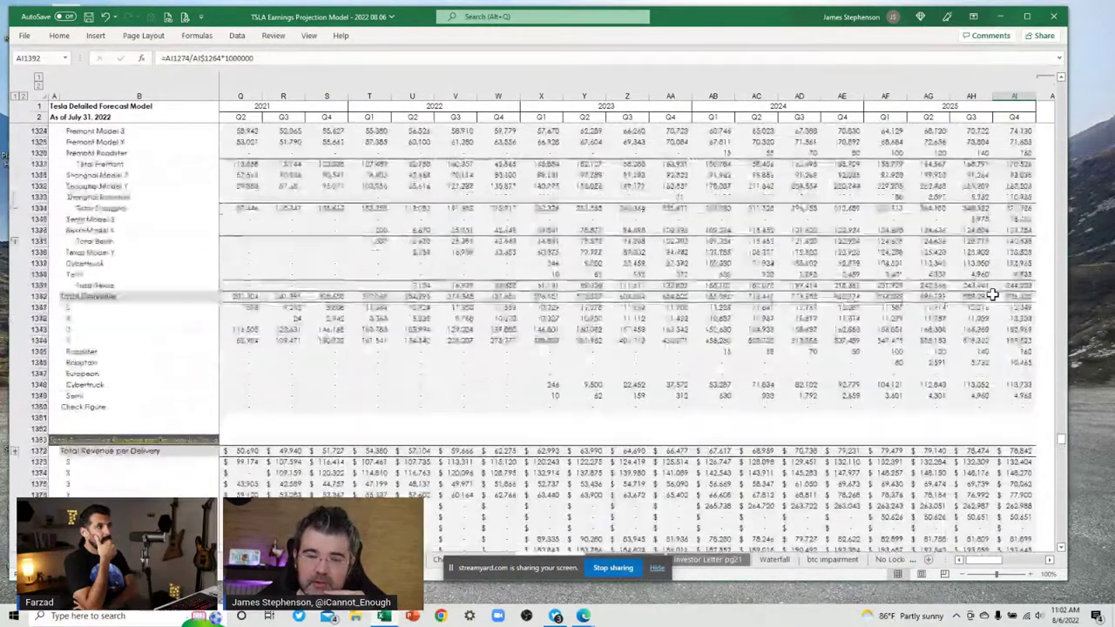
# Return to the Detailed Model's income statement section and inspect the Q4 2025 Total Revenues (AI1172) and Total Automotive Revenue (AI1169) cells.
pyautogui.scroll(20, 992, 296)
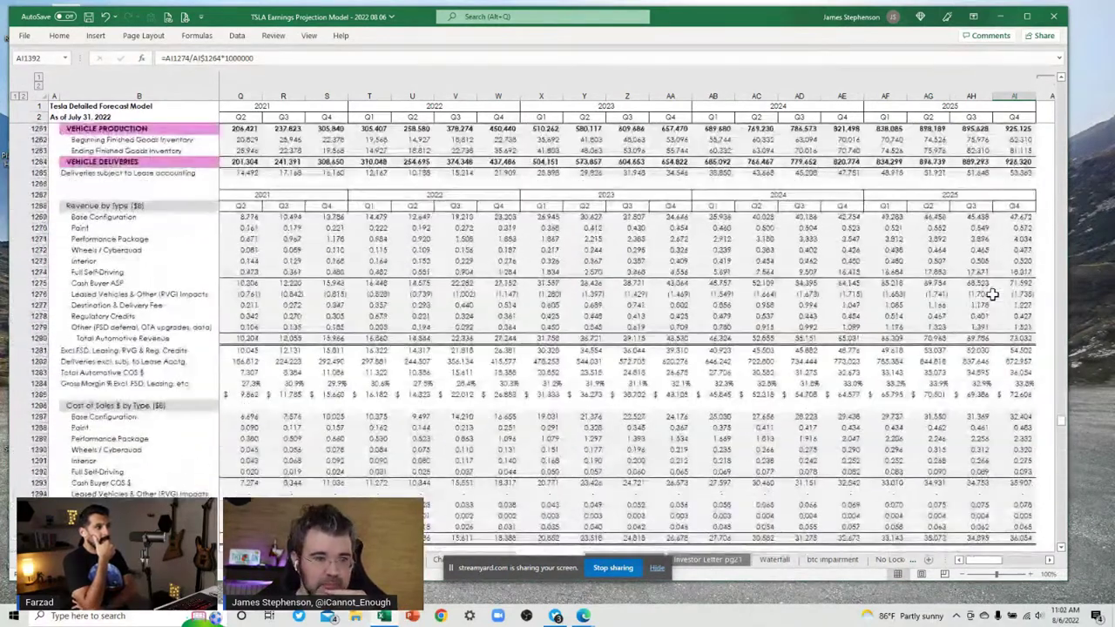
pyautogui.scroll(15, 991, 296)
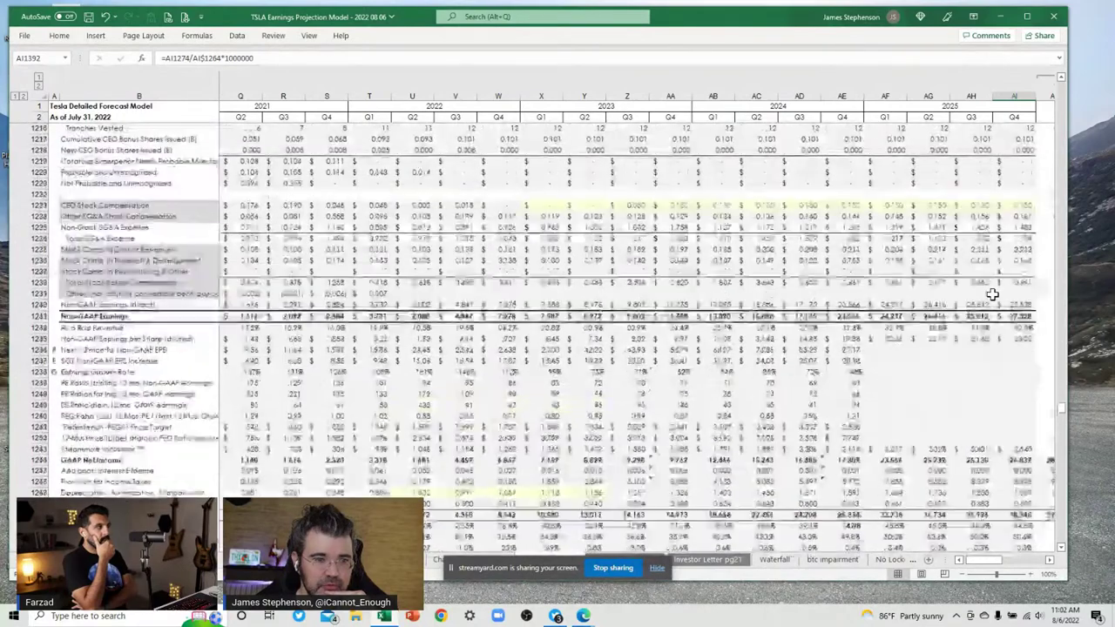
pyautogui.scroll(10, 991, 296)
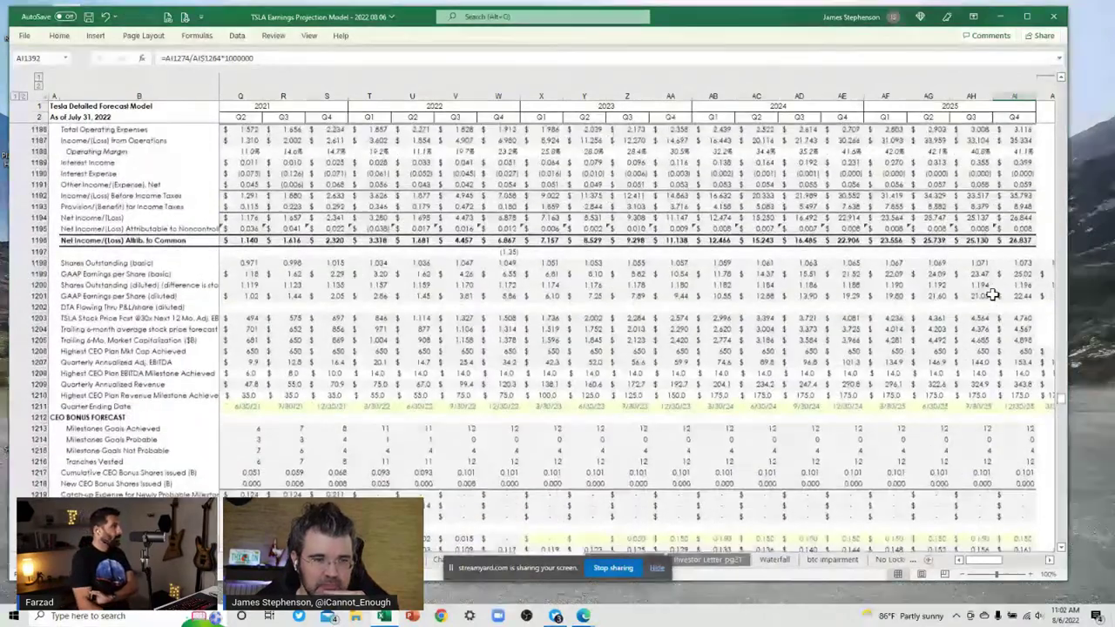
pyautogui.scroll(10, 991, 296)
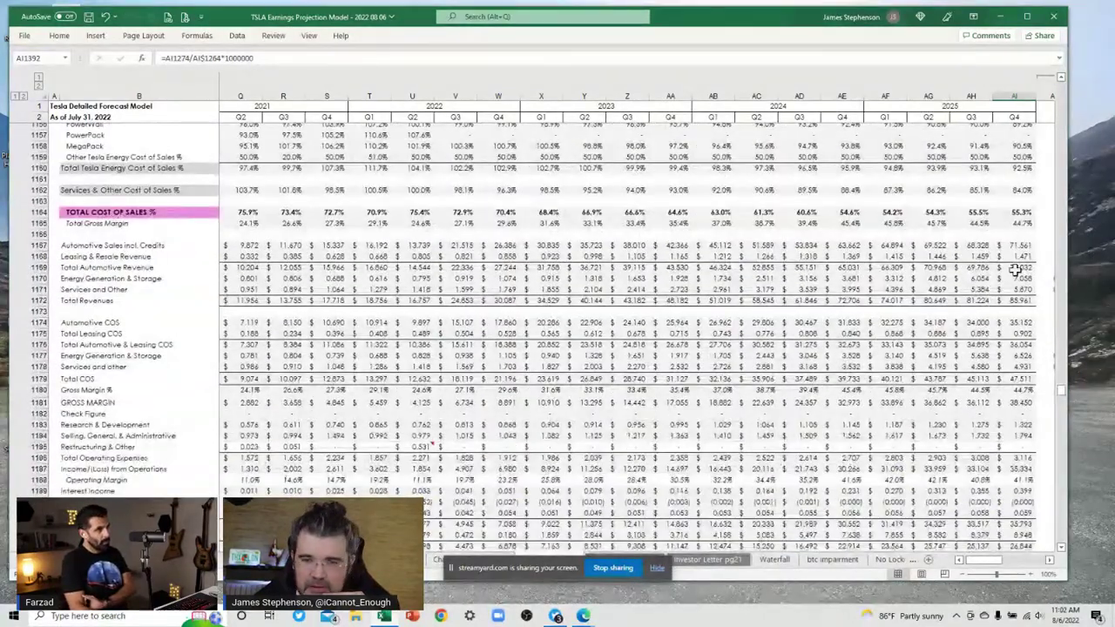
pyautogui.click(1005, 300)
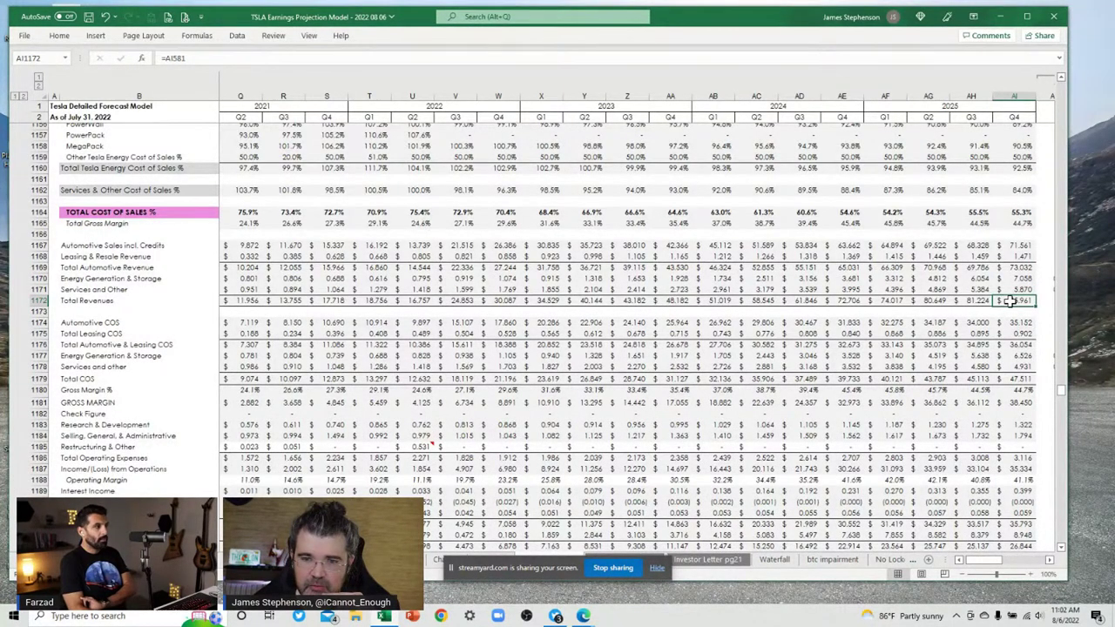
pyautogui.click(1010, 268)
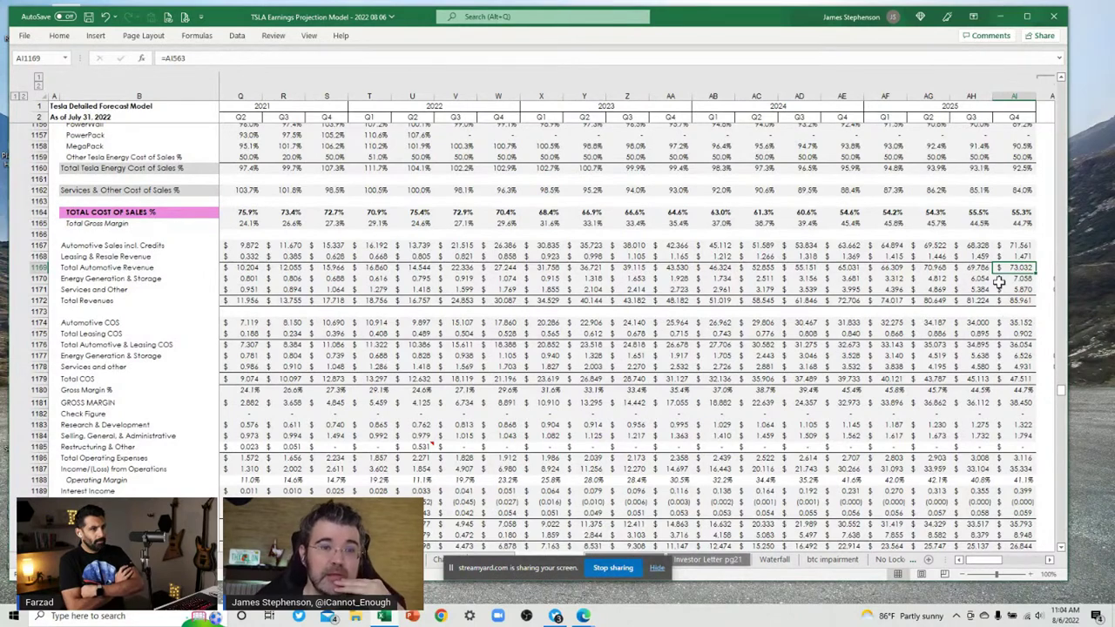
# Review the Q4 2025 column from operating expenses down to net income and earnings per share, then go back to the revenue lines.
pyautogui.scroll(-1, 971, 299)
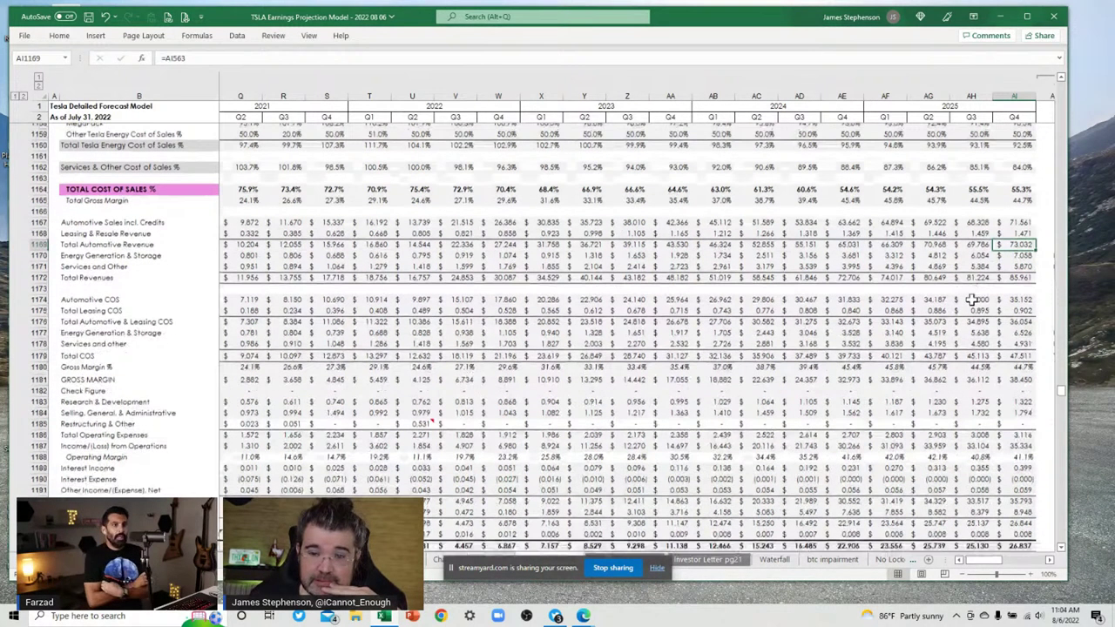
pyautogui.scroll(-8, 972, 299)
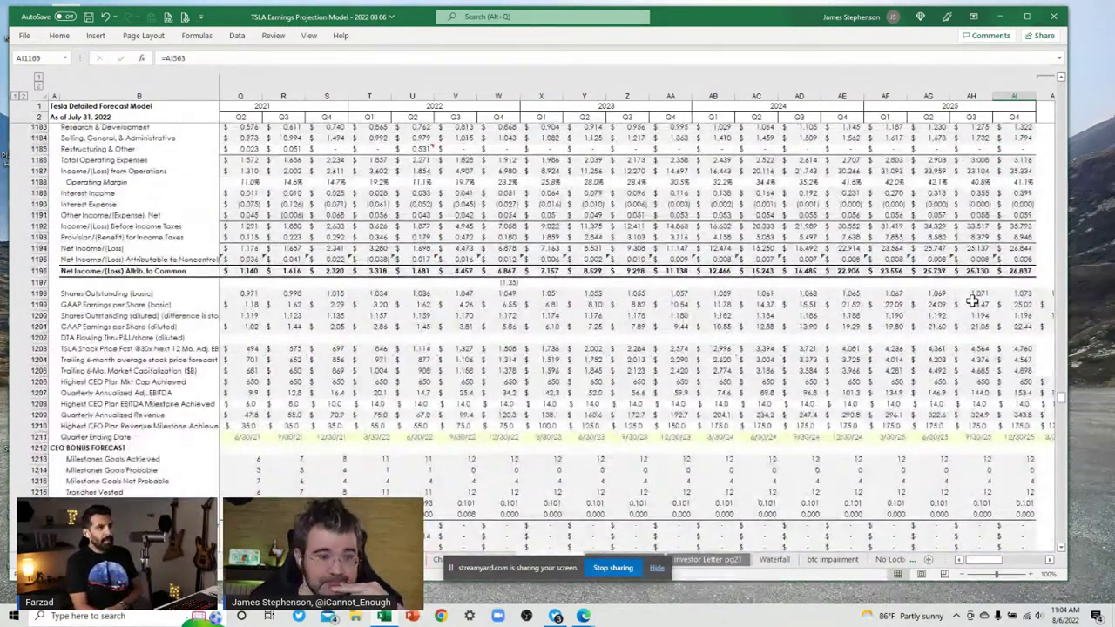
pyautogui.click(1015, 282)
pyautogui.scroll(6, 1002, 296)
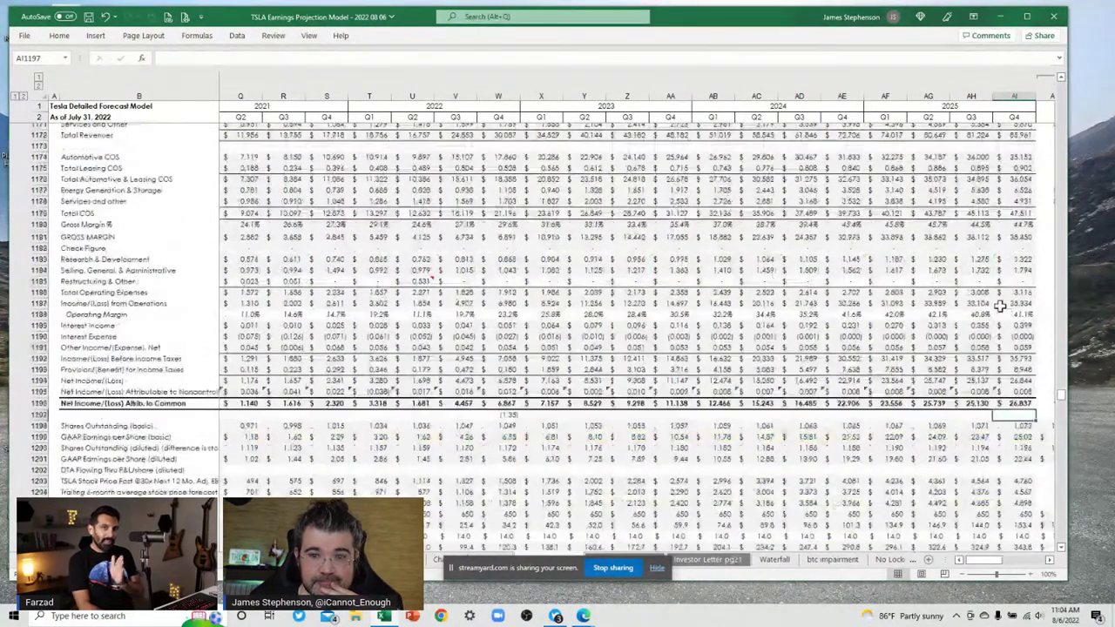
pyautogui.scroll(2, 1000, 305)
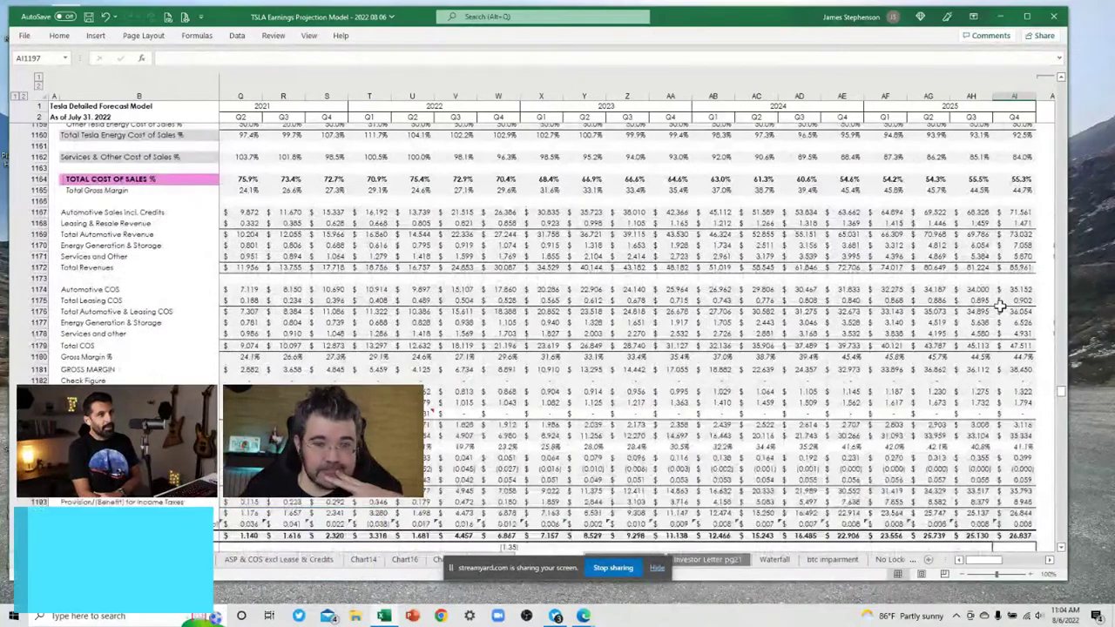
# Compare the four 2025 quarters of Energy Generation & Storage cost of sales (AF1177:AI1177) with the matching revenue (AF1170:AI1170), ending on AF1177.
pyautogui.click(1015, 278)
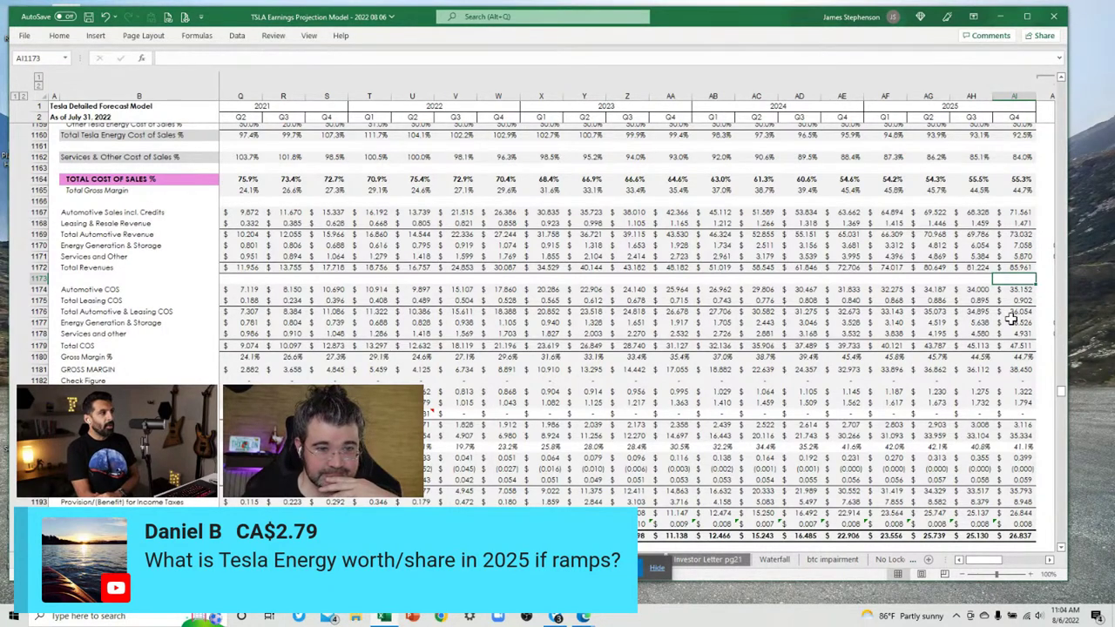
pyautogui.moveTo(1012, 322); pyautogui.dragTo(900, 325)
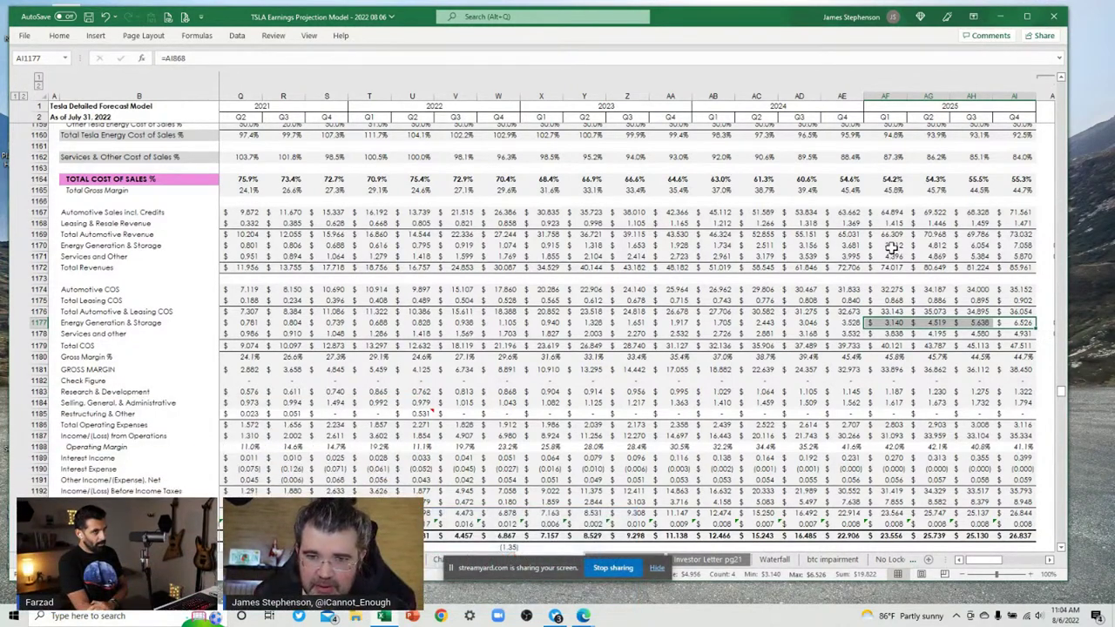
pyautogui.moveTo(891, 247); pyautogui.dragTo(1000, 252)
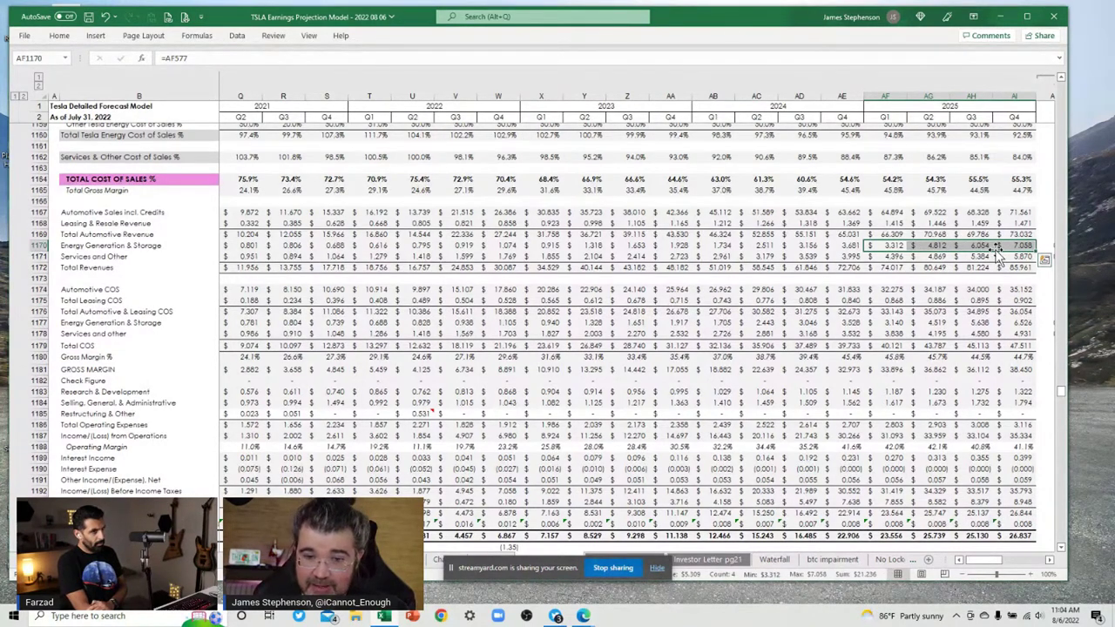
pyautogui.click(890, 324)
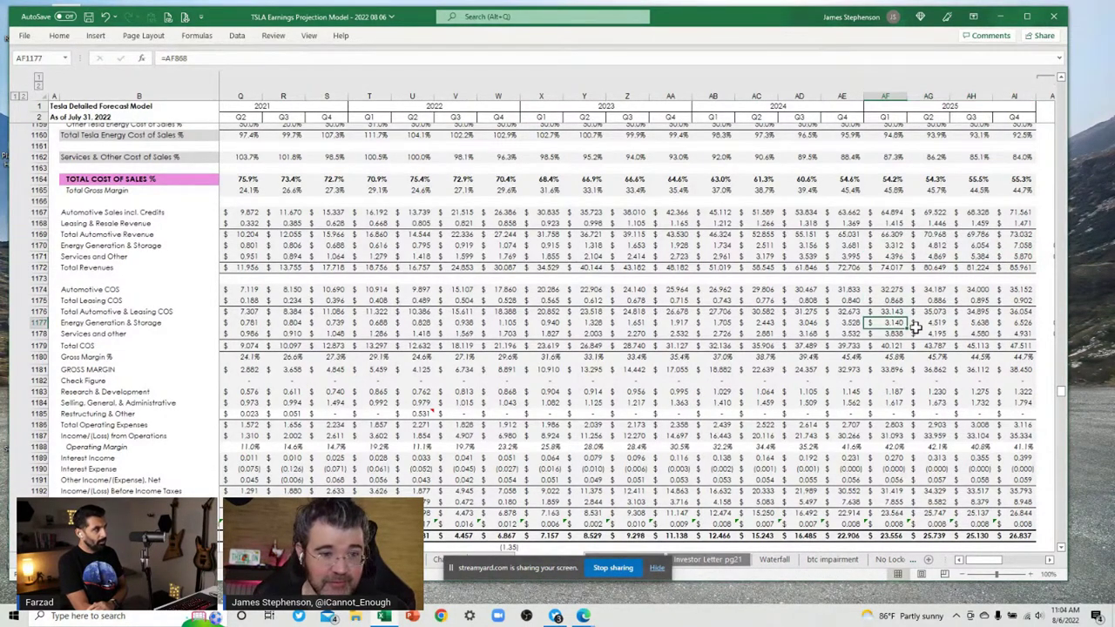